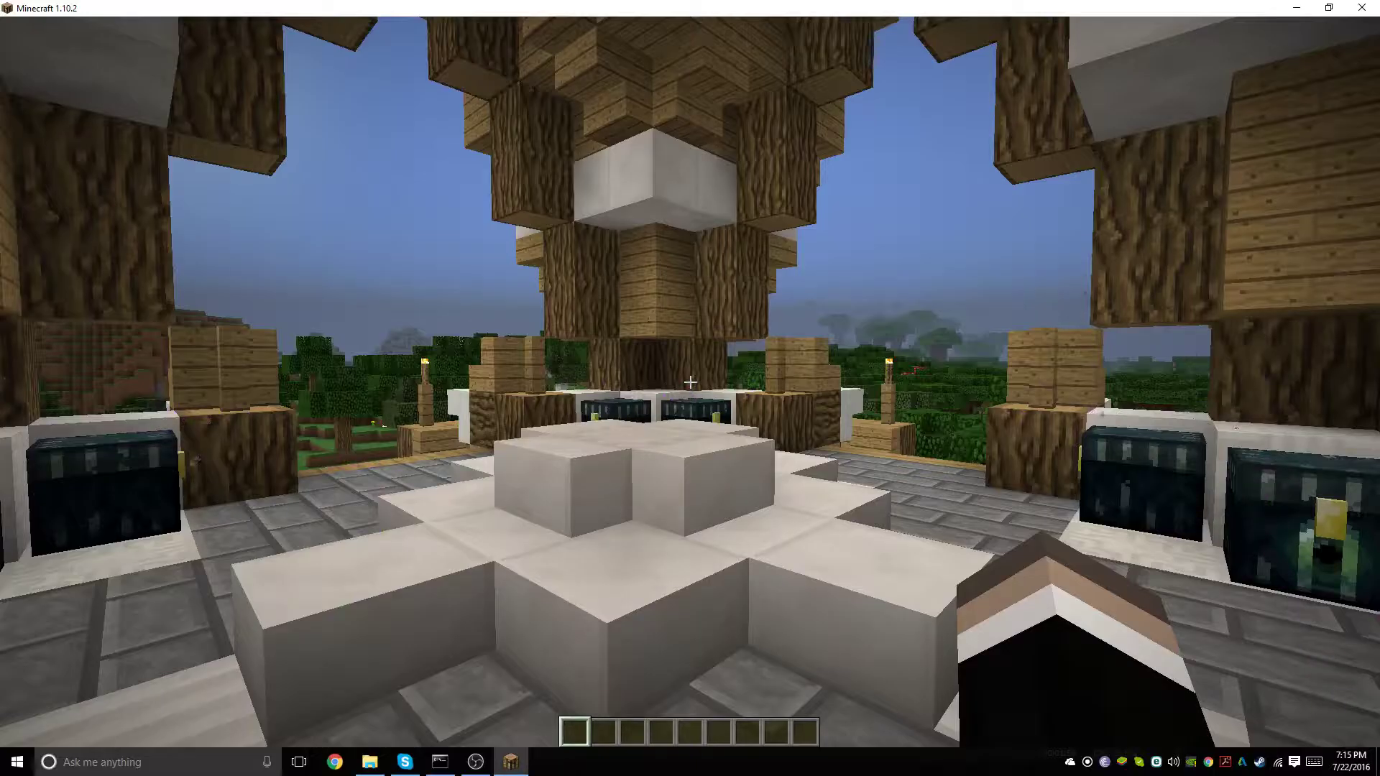
# Stand on the quartz platform and run /mv setspawn to make it the world spawn
pyautogui.press('w')
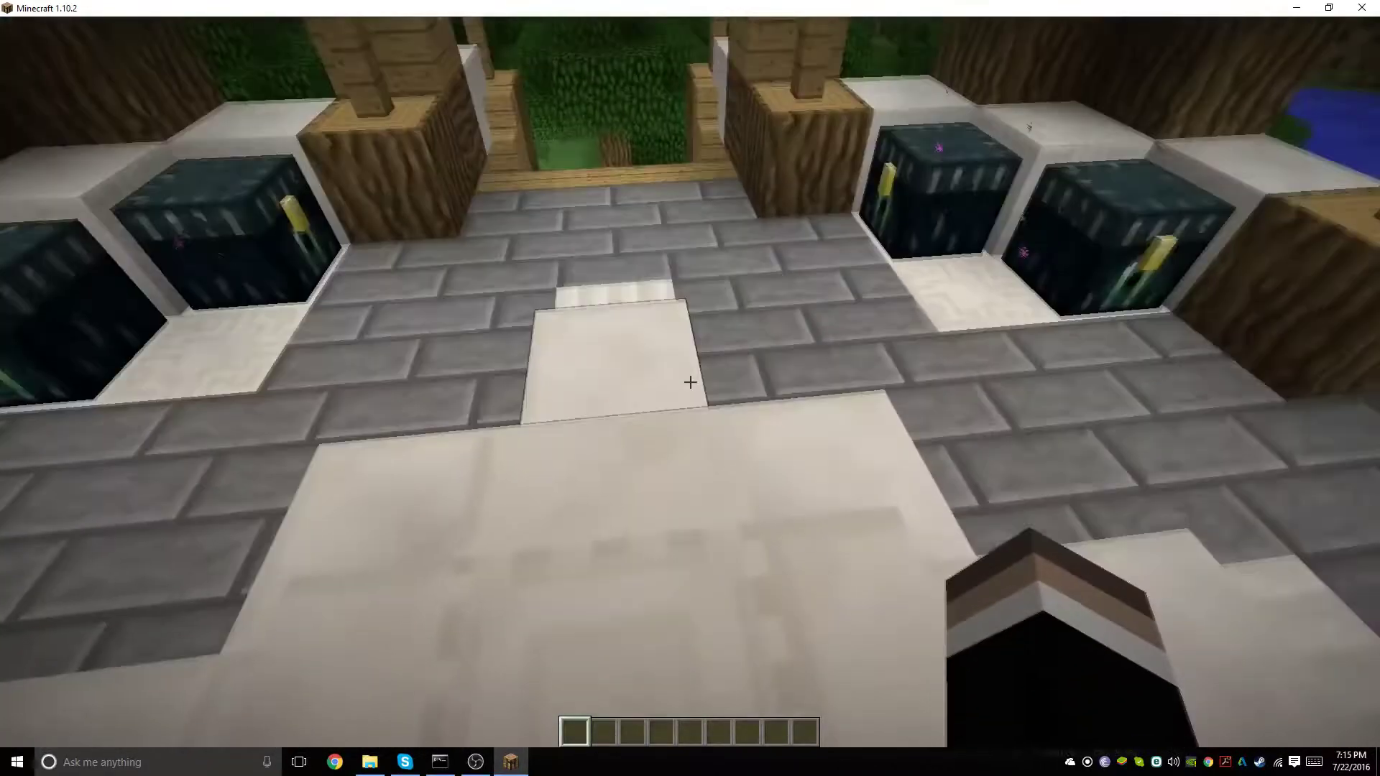
pyautogui.press('s')
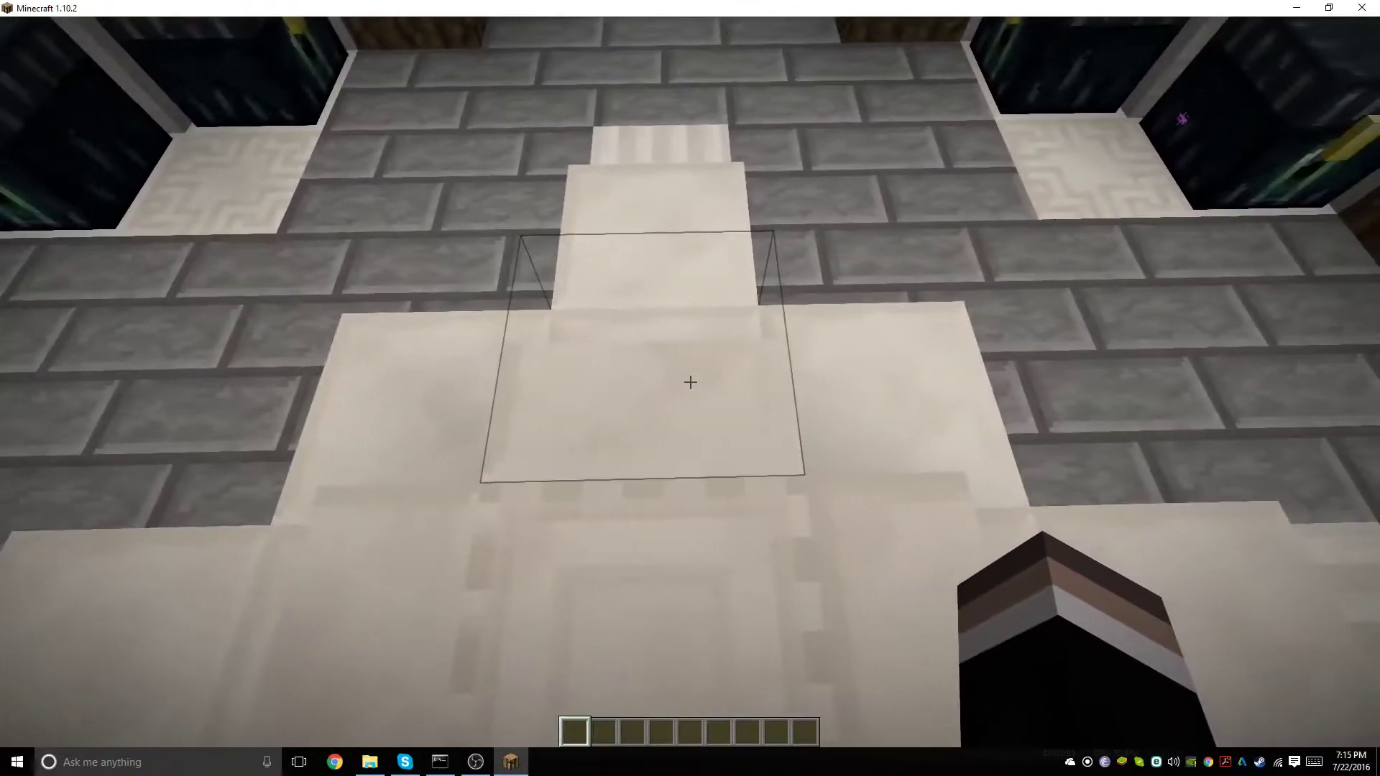
pyautogui.press('w')
pyautogui.press('/')
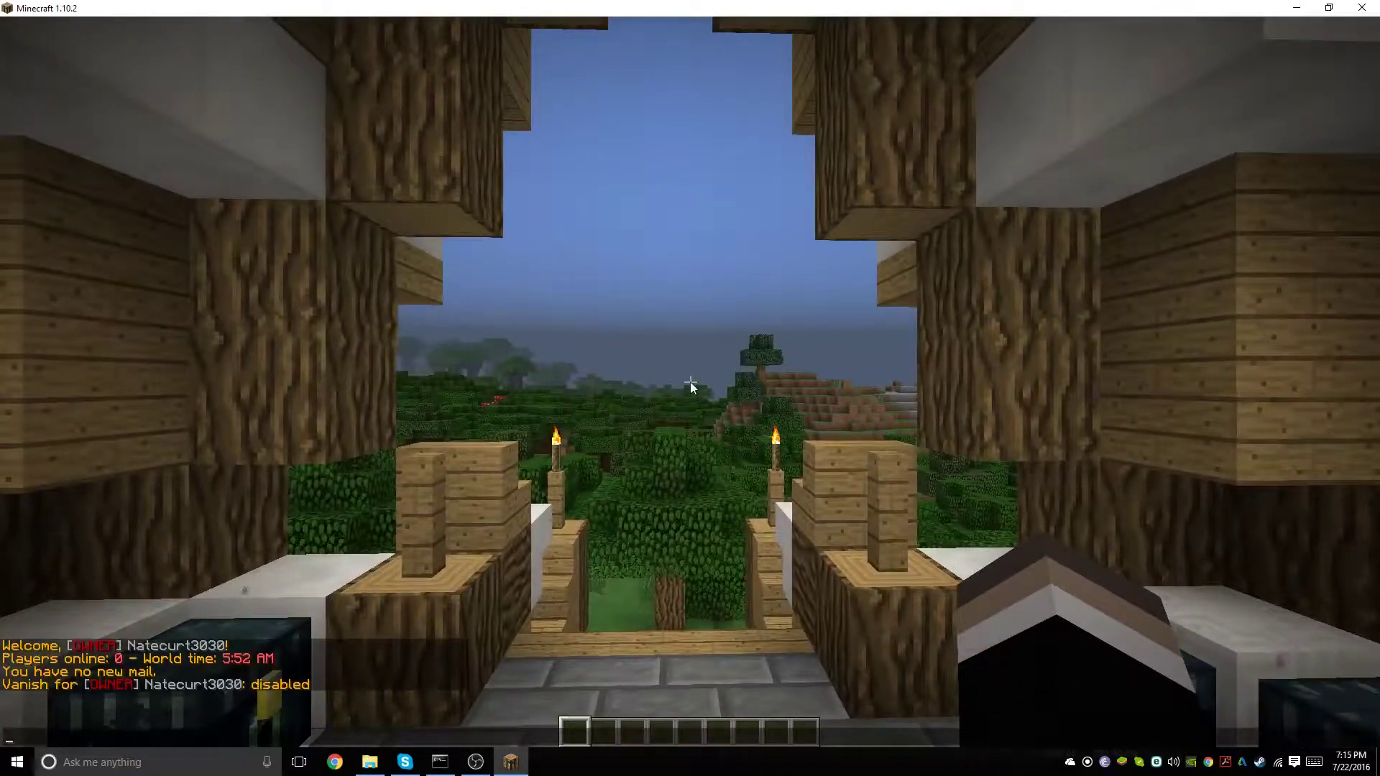
pyautogui.write('/mv s')
pyautogui.write('etspawn')
pyautogui.press('Return')
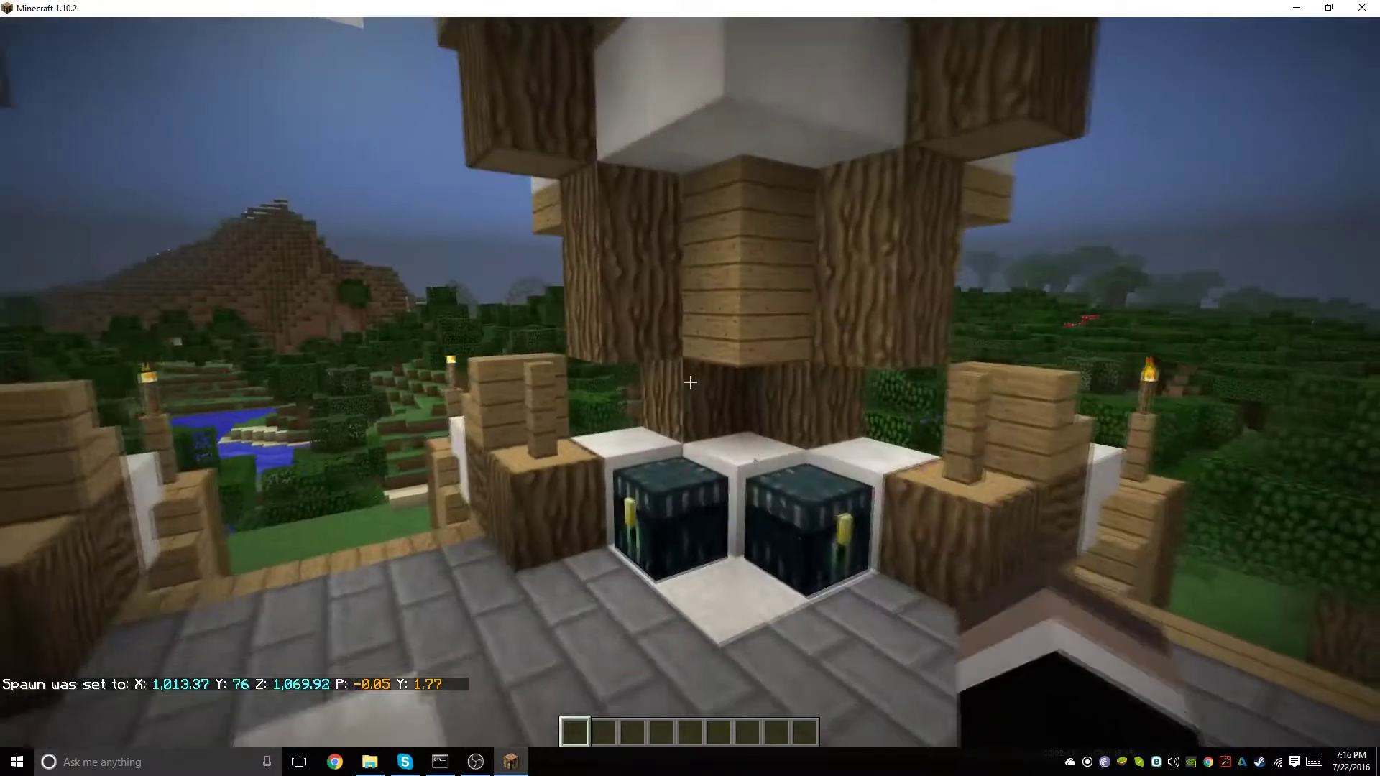
pyautogui.press('w')
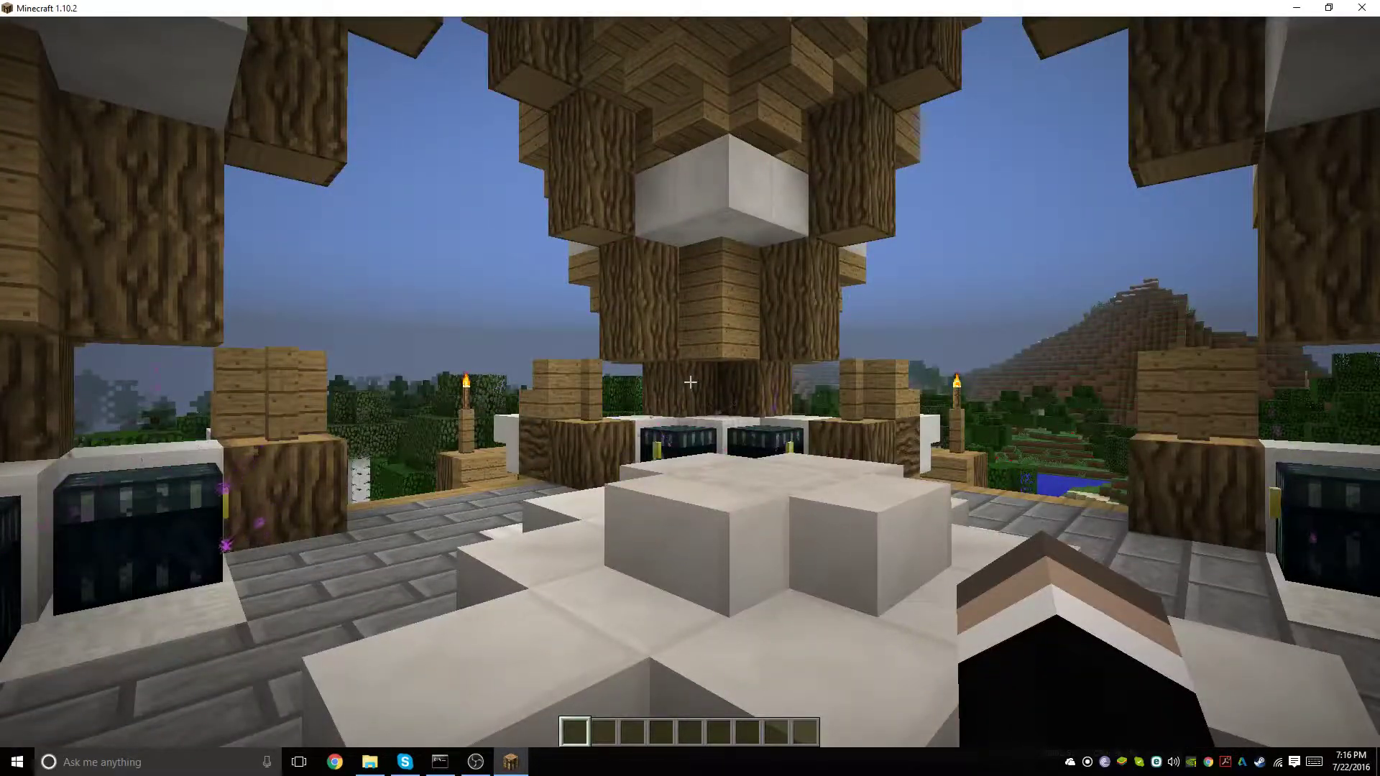
pyautogui.write('t')
pyautogui.write('/mv')
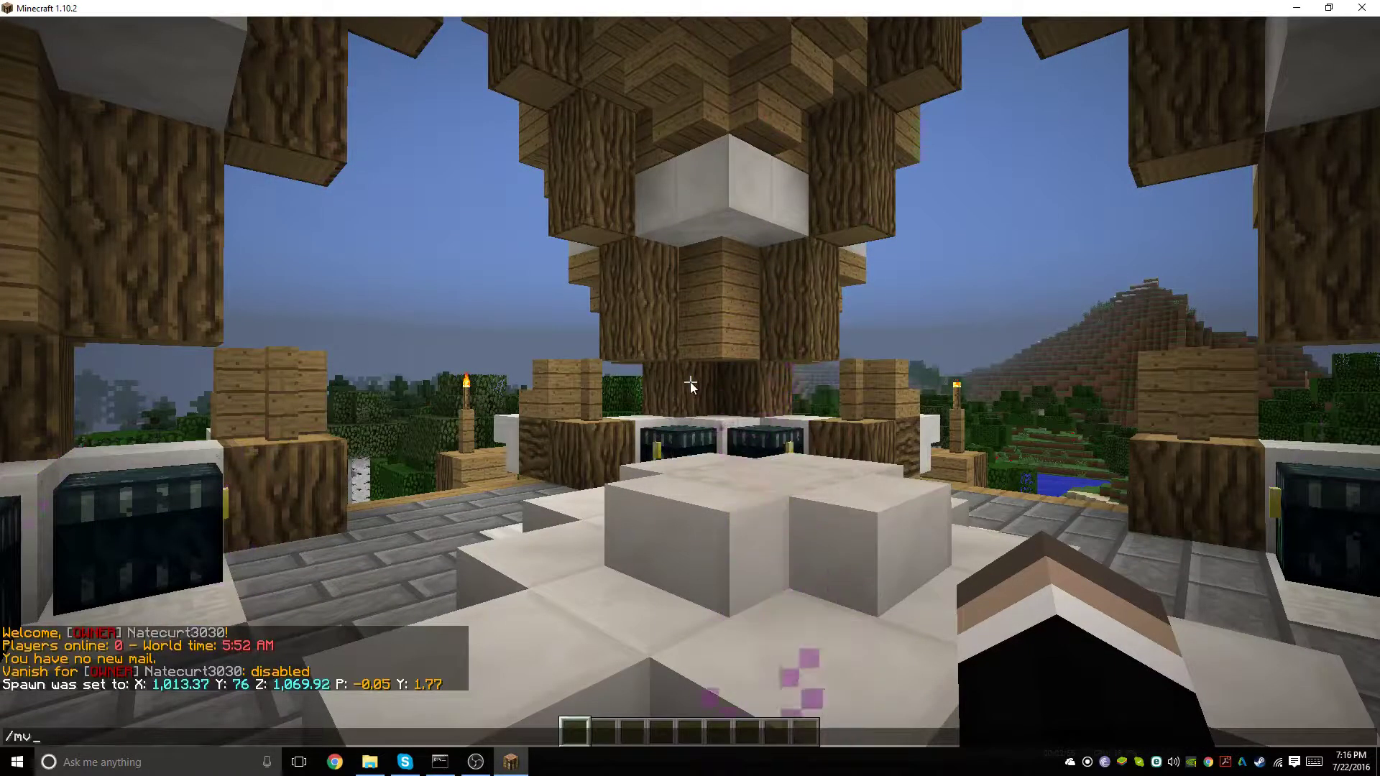
pyautogui.write(' dele')
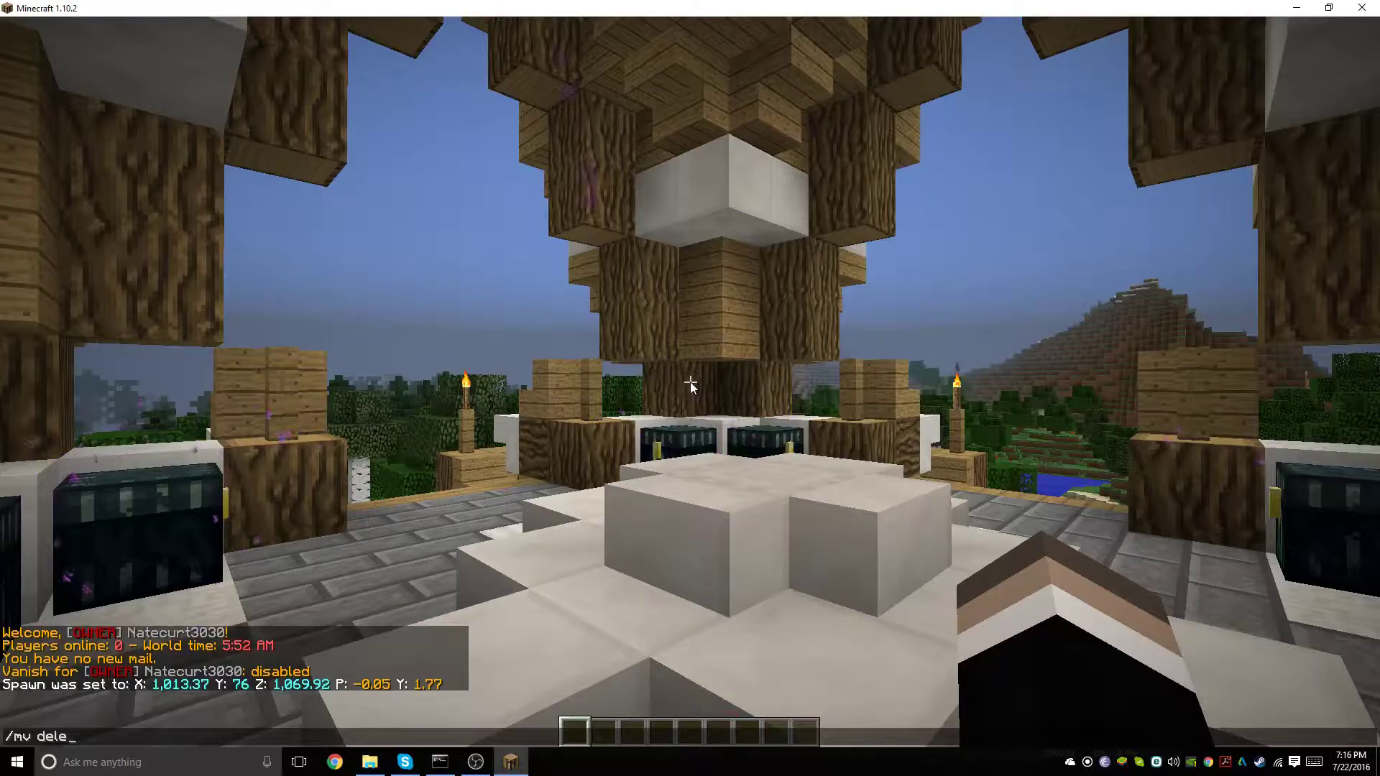
pyautogui.write('te Spawn')
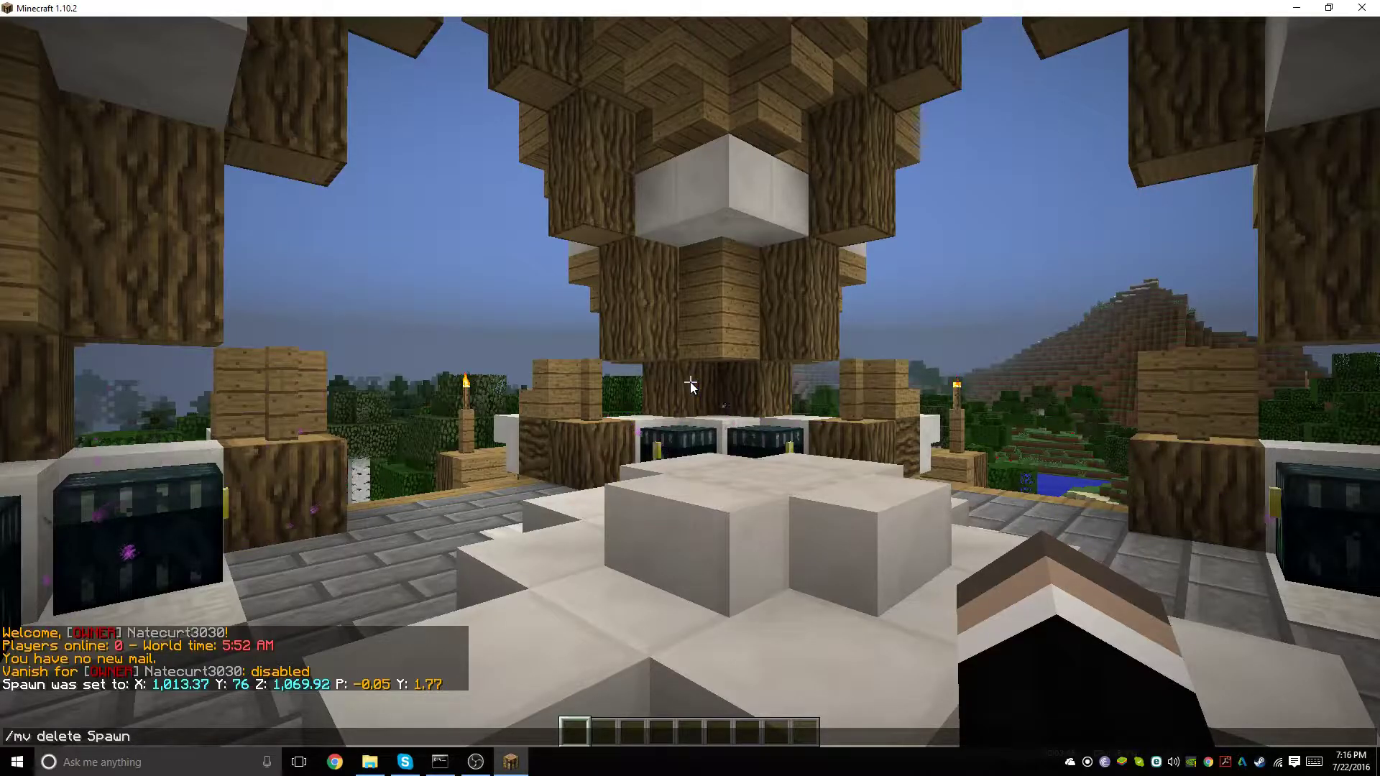
# Delete the Spawn world with /mv delete Spawn and confirm it with /mvconfirm
pyautogui.press('Return')
pyautogui.press('t')
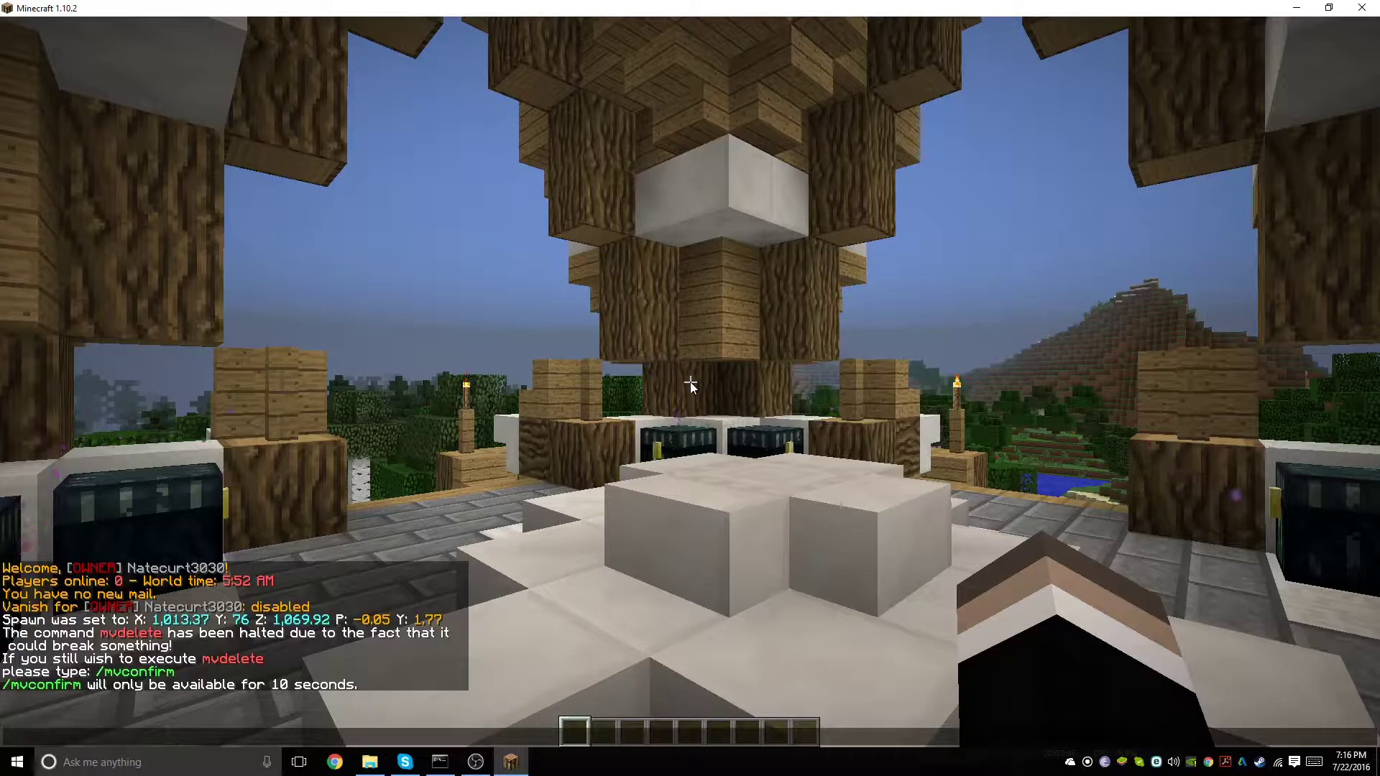
pyautogui.write('/mv co')
pyautogui.press('BackSpace')
pyautogui.press('BackSpace')
pyautogui.press('BackSpace')
pyautogui.write('m')
pyautogui.press('Return')
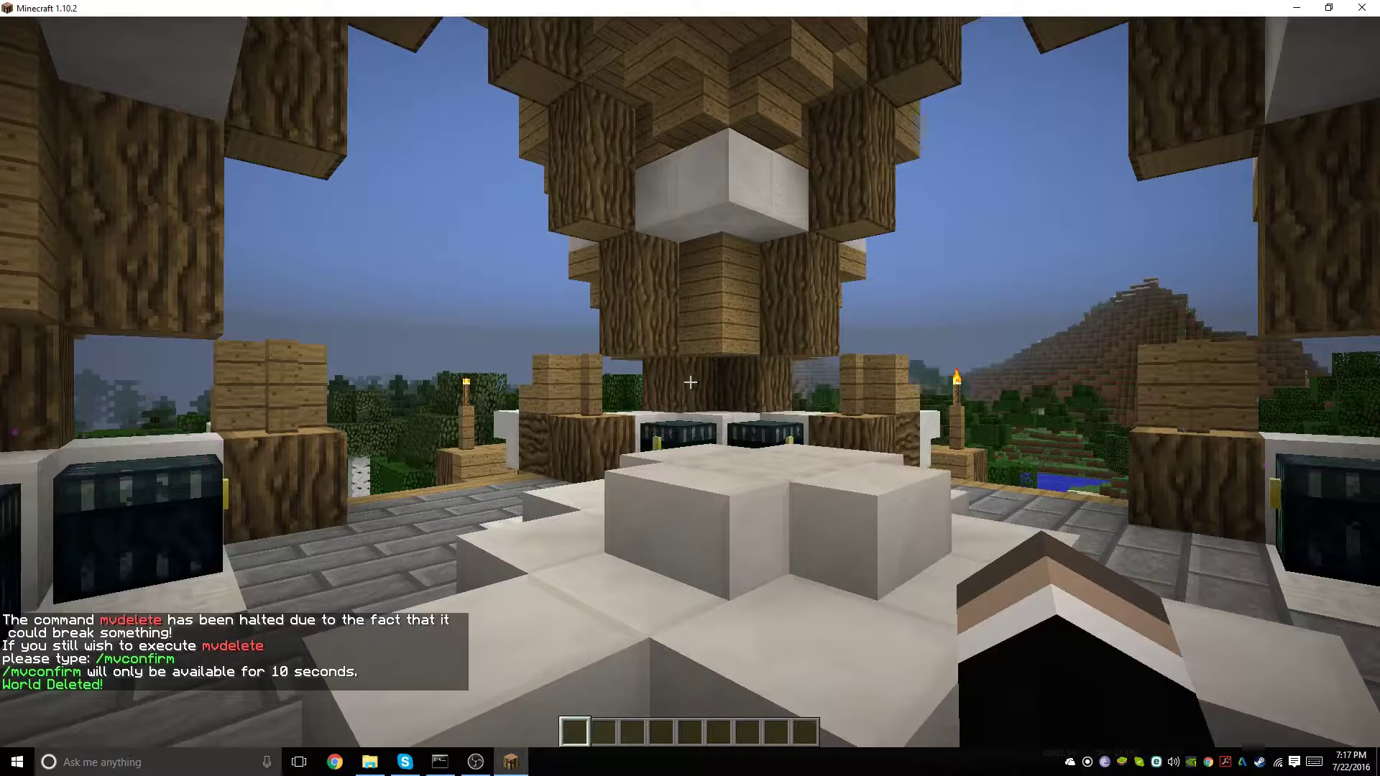
# List the remaining worlds with /mv list to check that Spawn is gone
pyautogui.press('t')
pyautogui.write('/mv list')
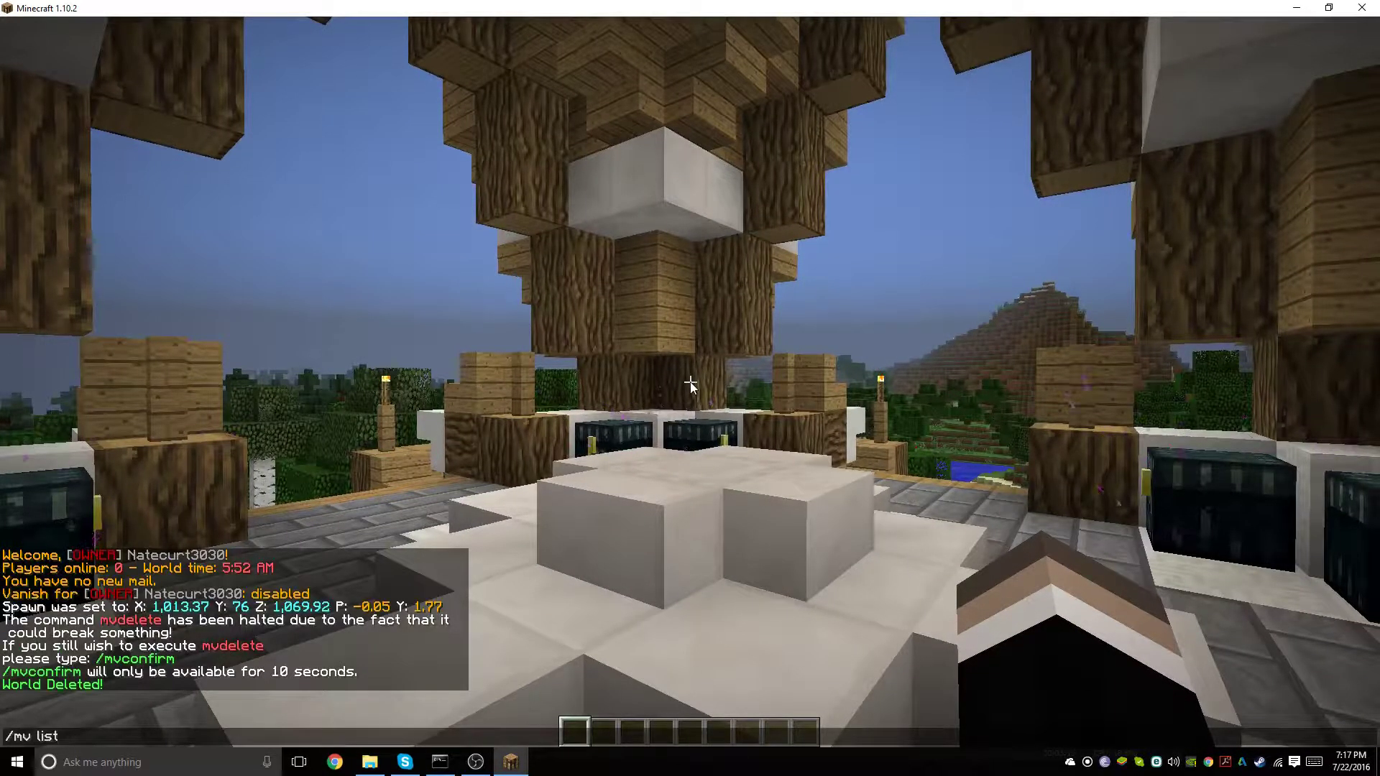
pyautogui.press('Return')
pyautogui.press('t')
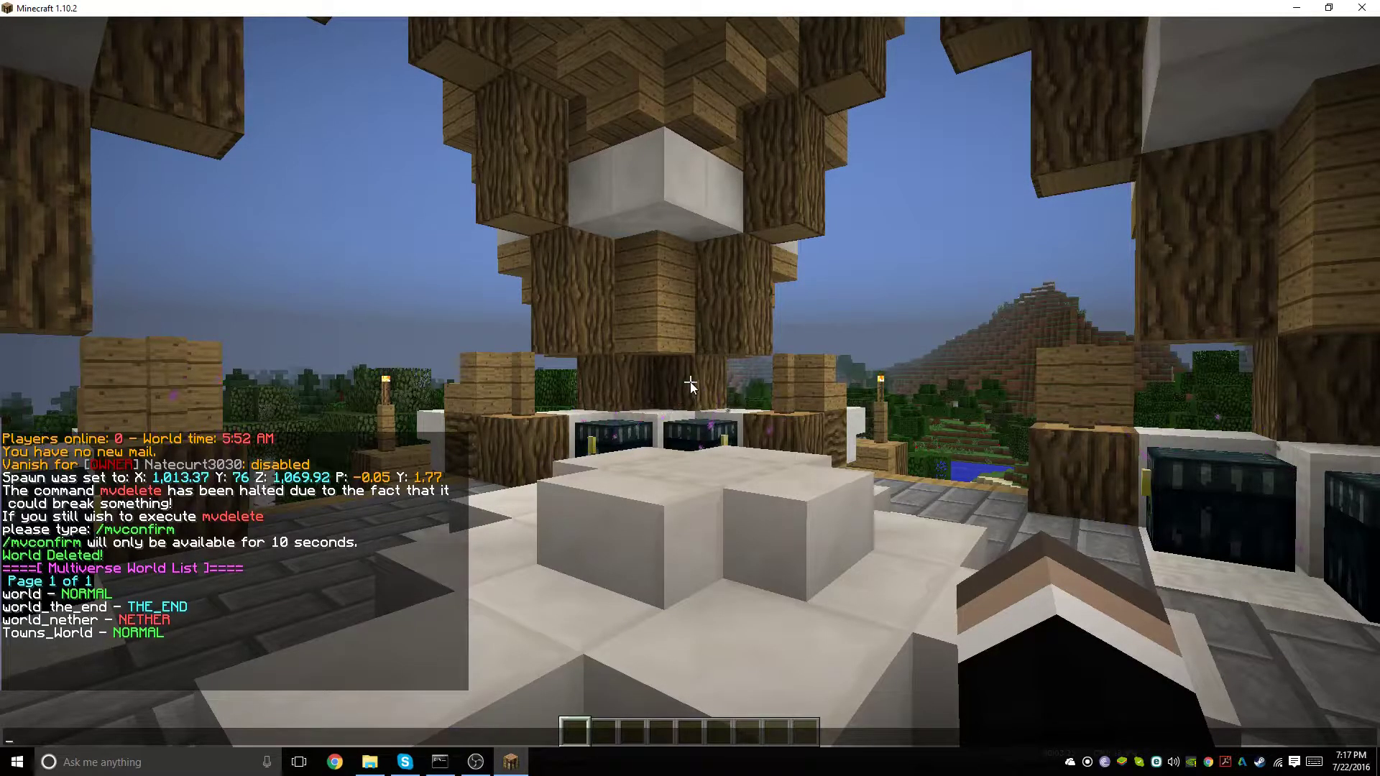
pyautogui.press('Escape')
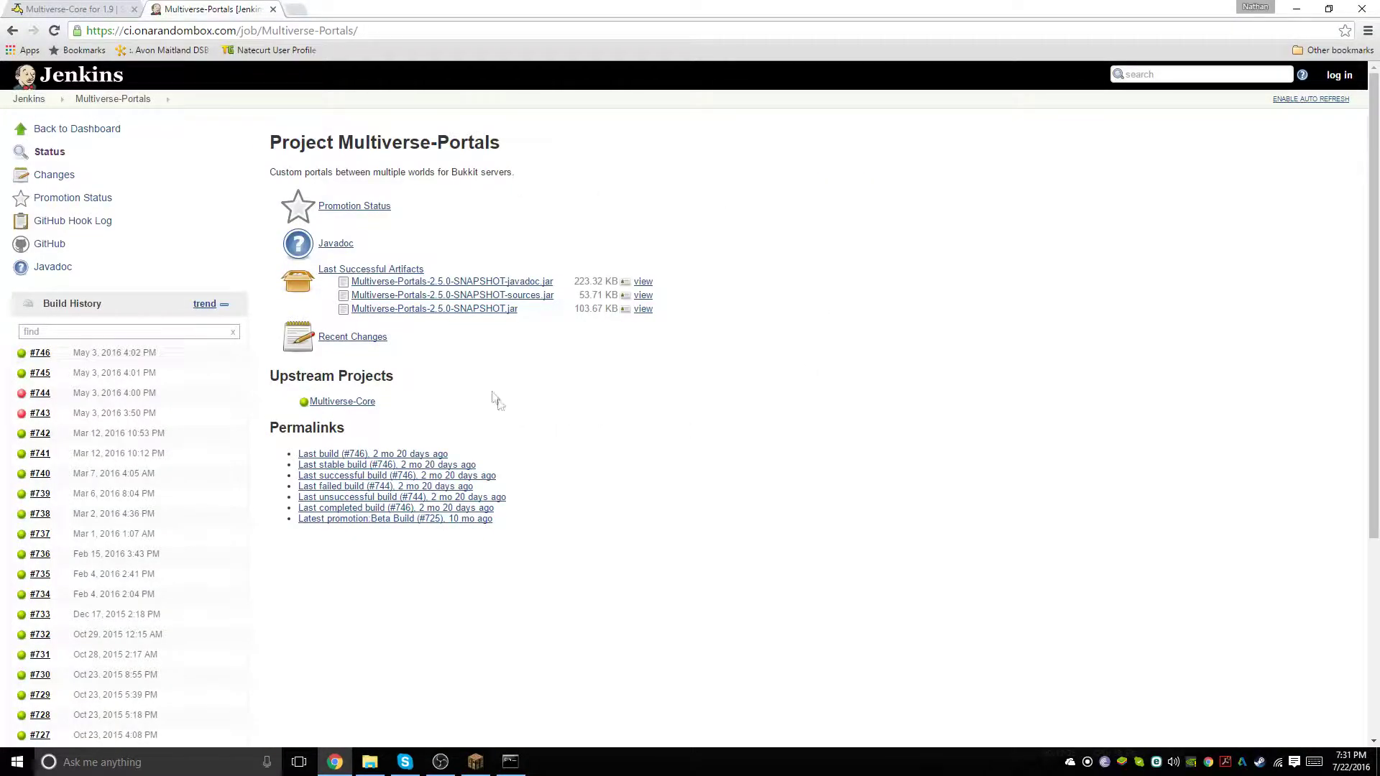
# Download Multiverse-Portals-2.5.0-SNAPSHOT.jar from Jenkins, keep it, and show it in its folder
pyautogui.click(448, 311)
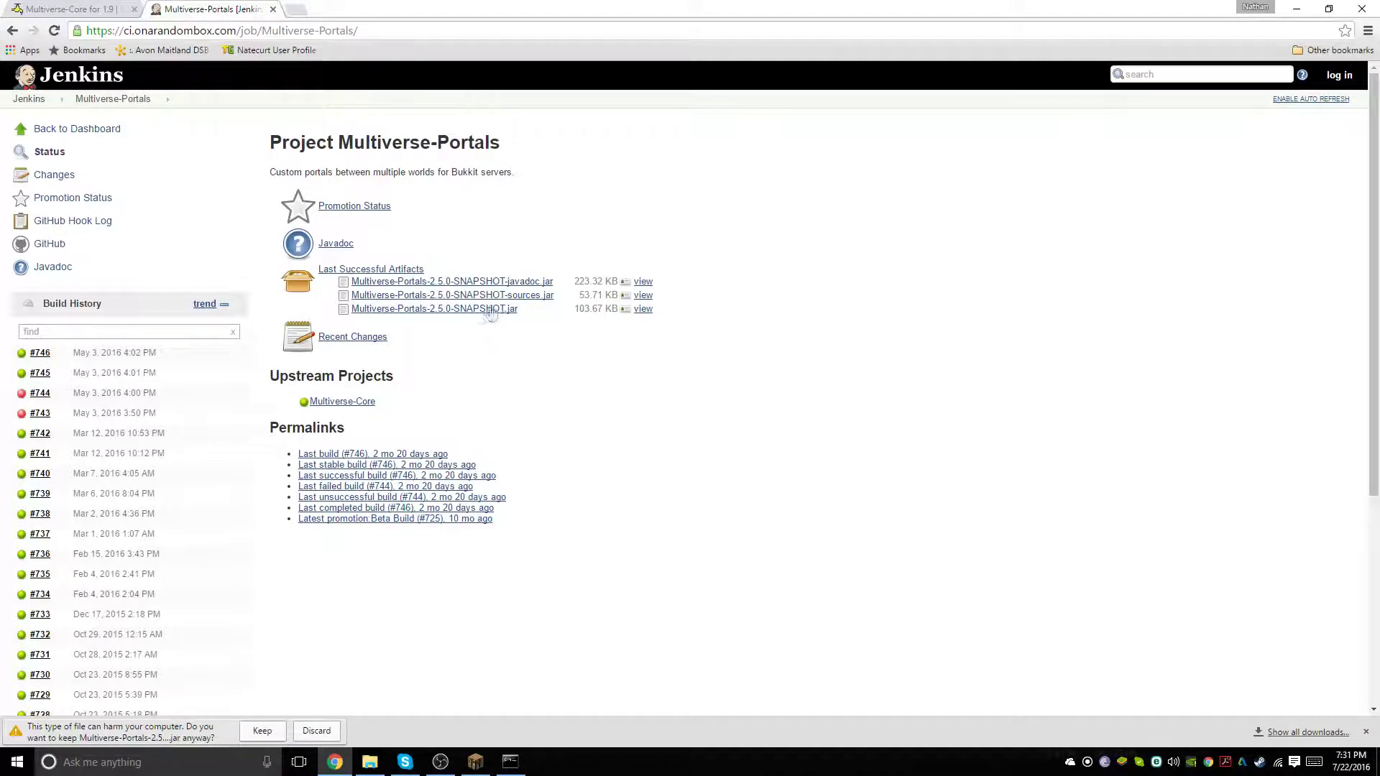
pyautogui.click(263, 731)
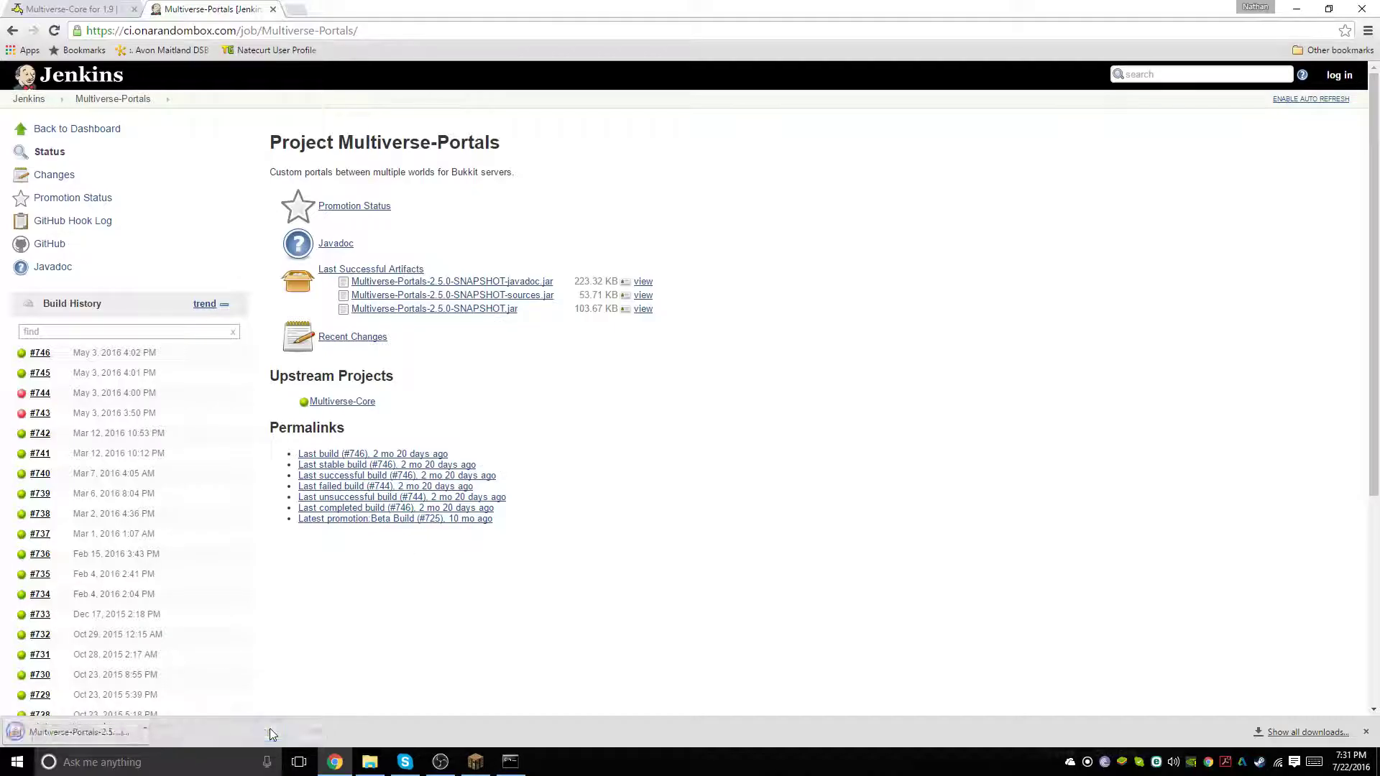
pyautogui.click(143, 731)
pyautogui.click(192, 682)
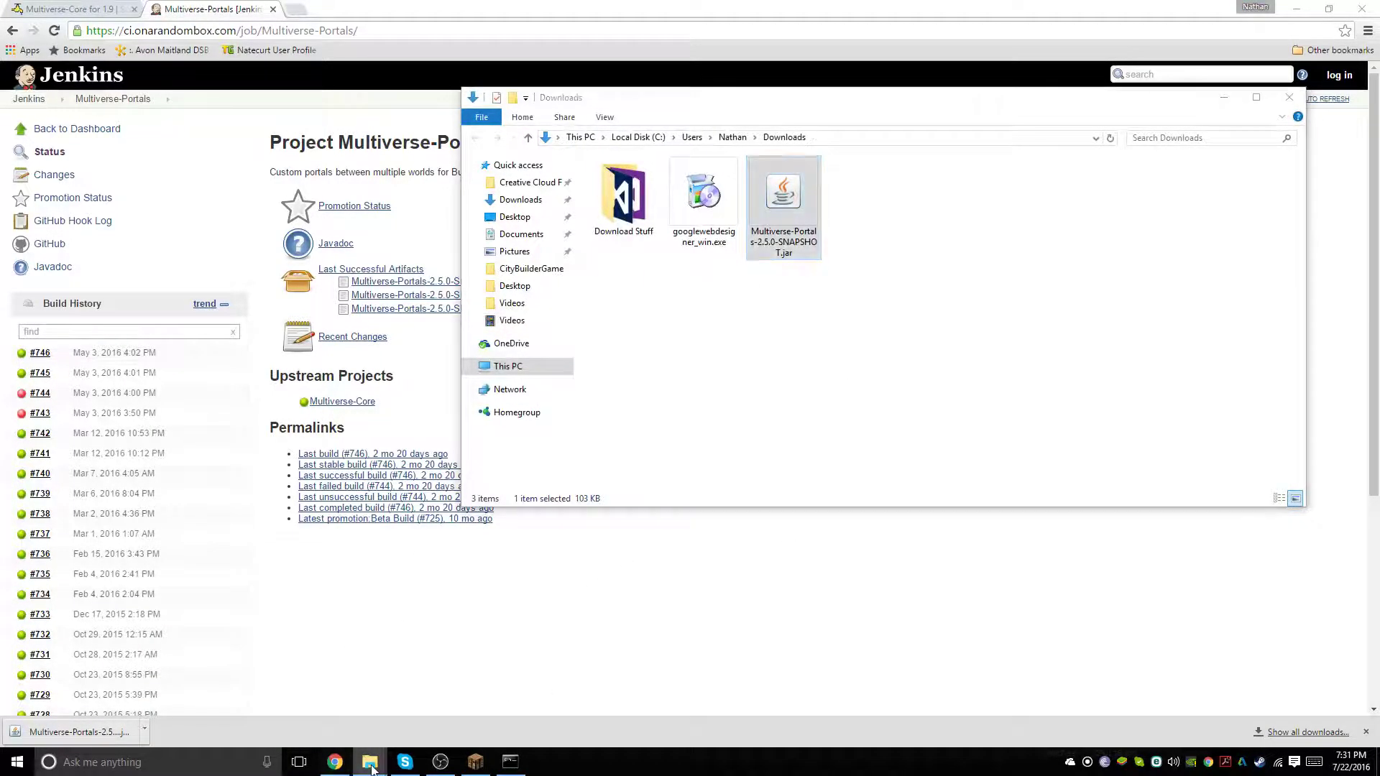
# Drag the Multiverse-Portals jar from Downloads into the server's plugins folder and check the console
pyautogui.click(291, 701)
pyautogui.moveTo(370, 763)
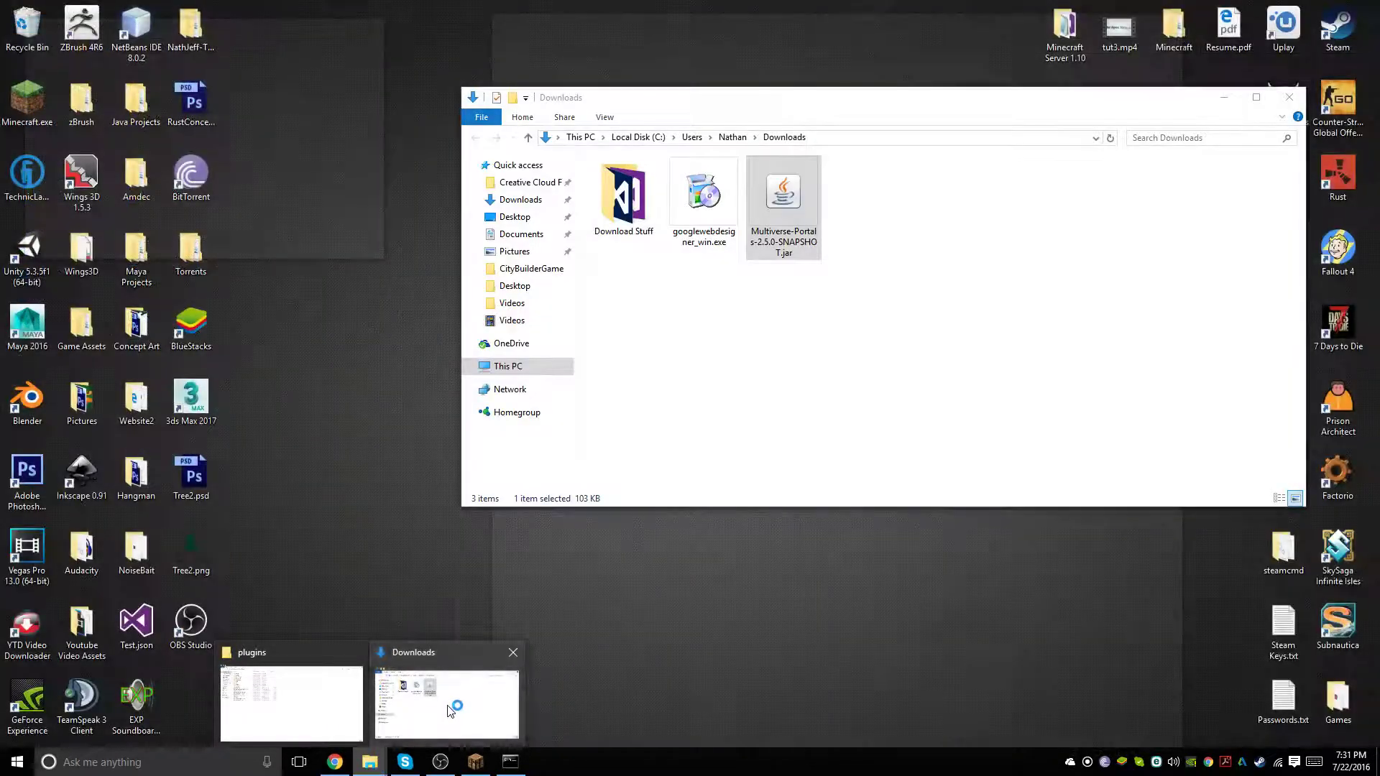
pyautogui.click(448, 708)
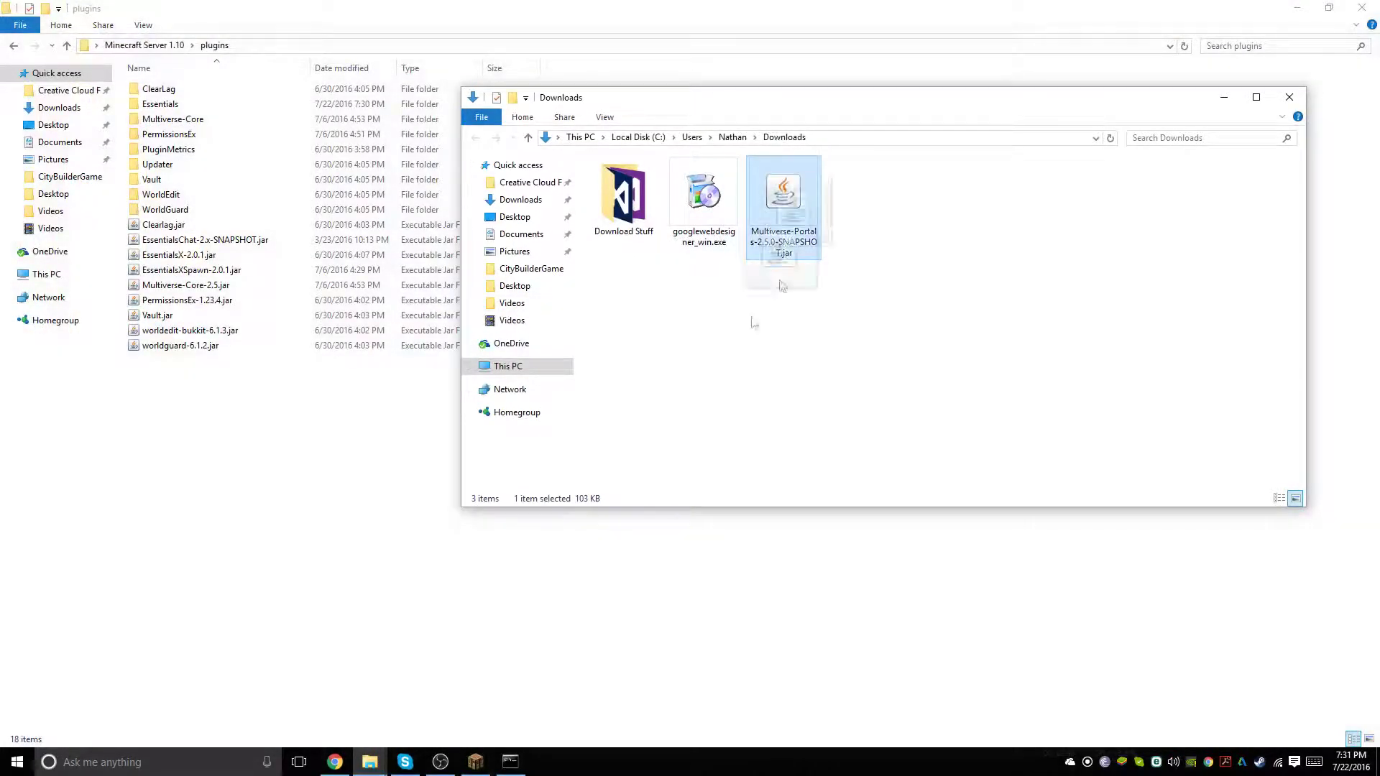
pyautogui.moveTo(783, 192); pyautogui.dragTo(388, 457)
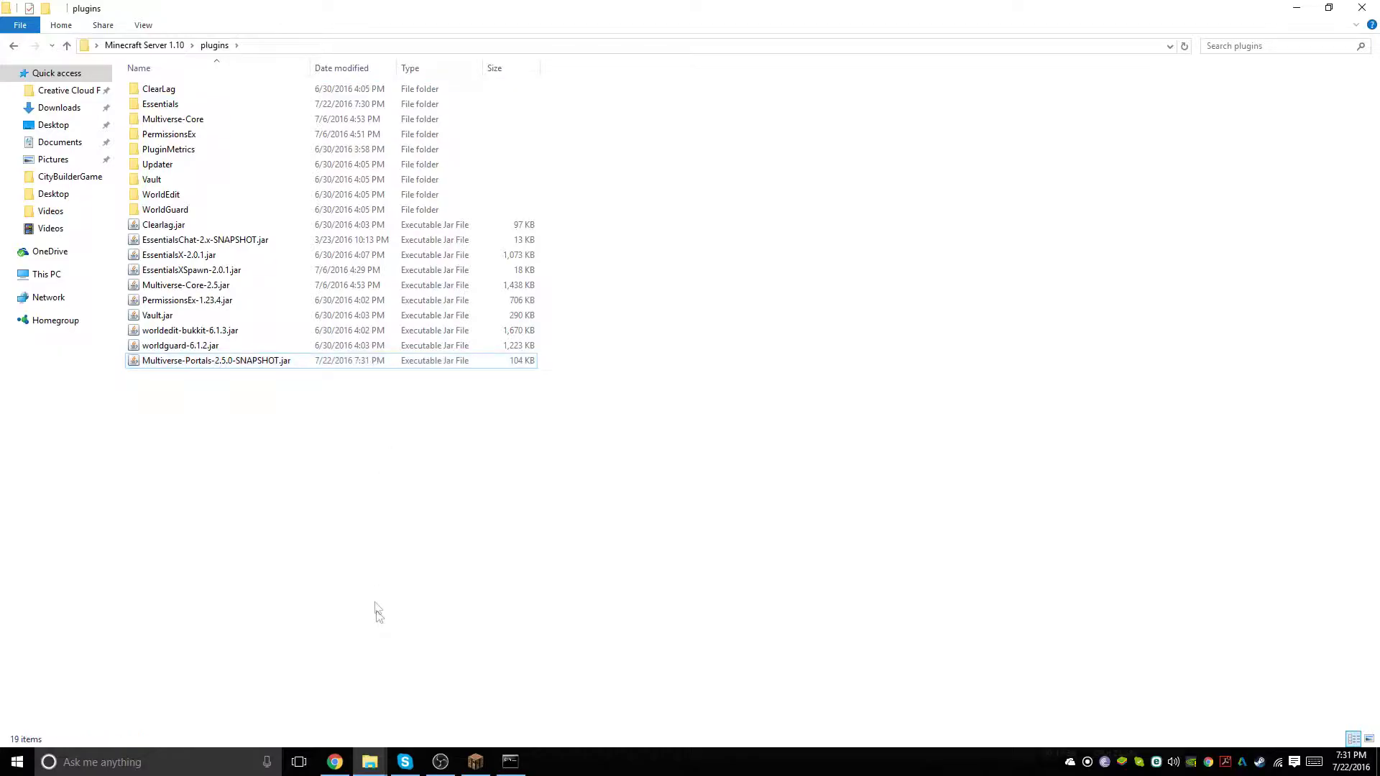
pyautogui.click(515, 763)
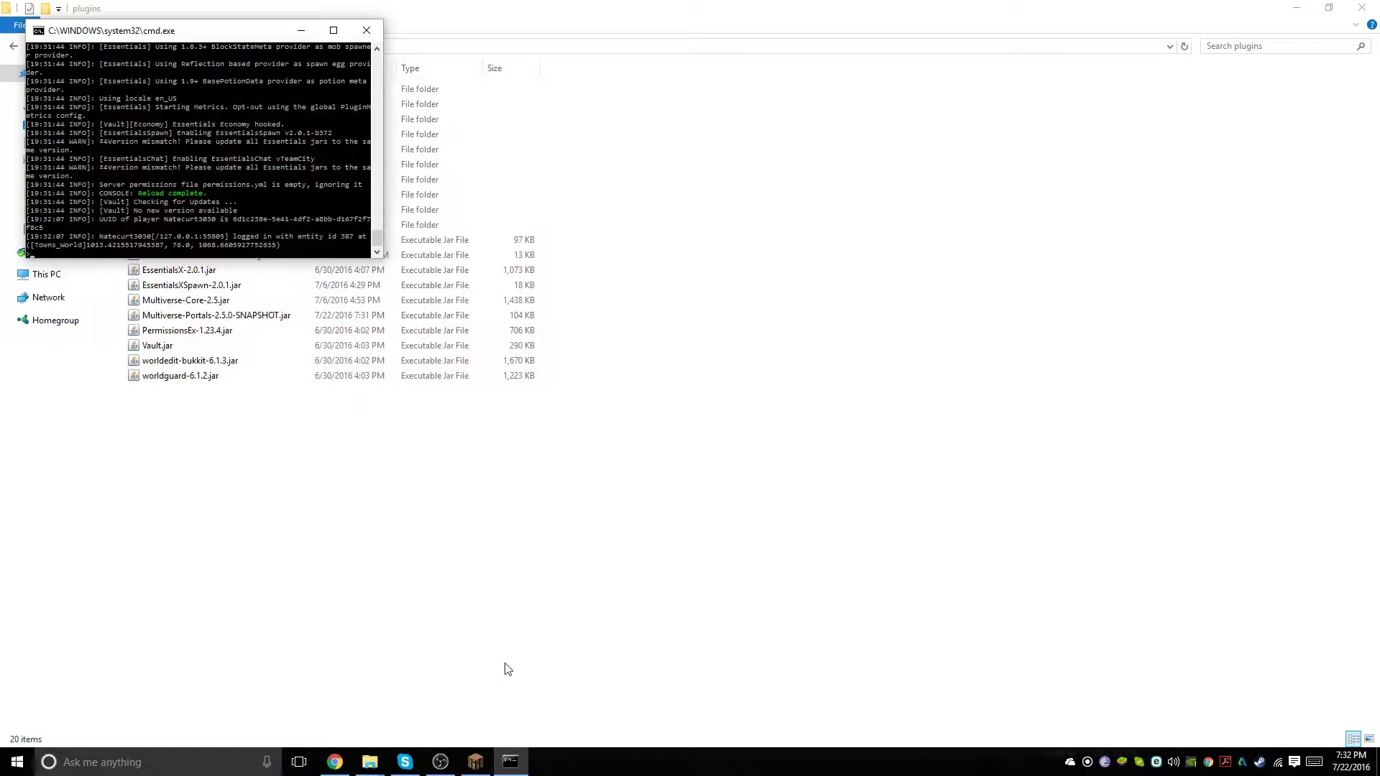
pyautogui.click(476, 764)
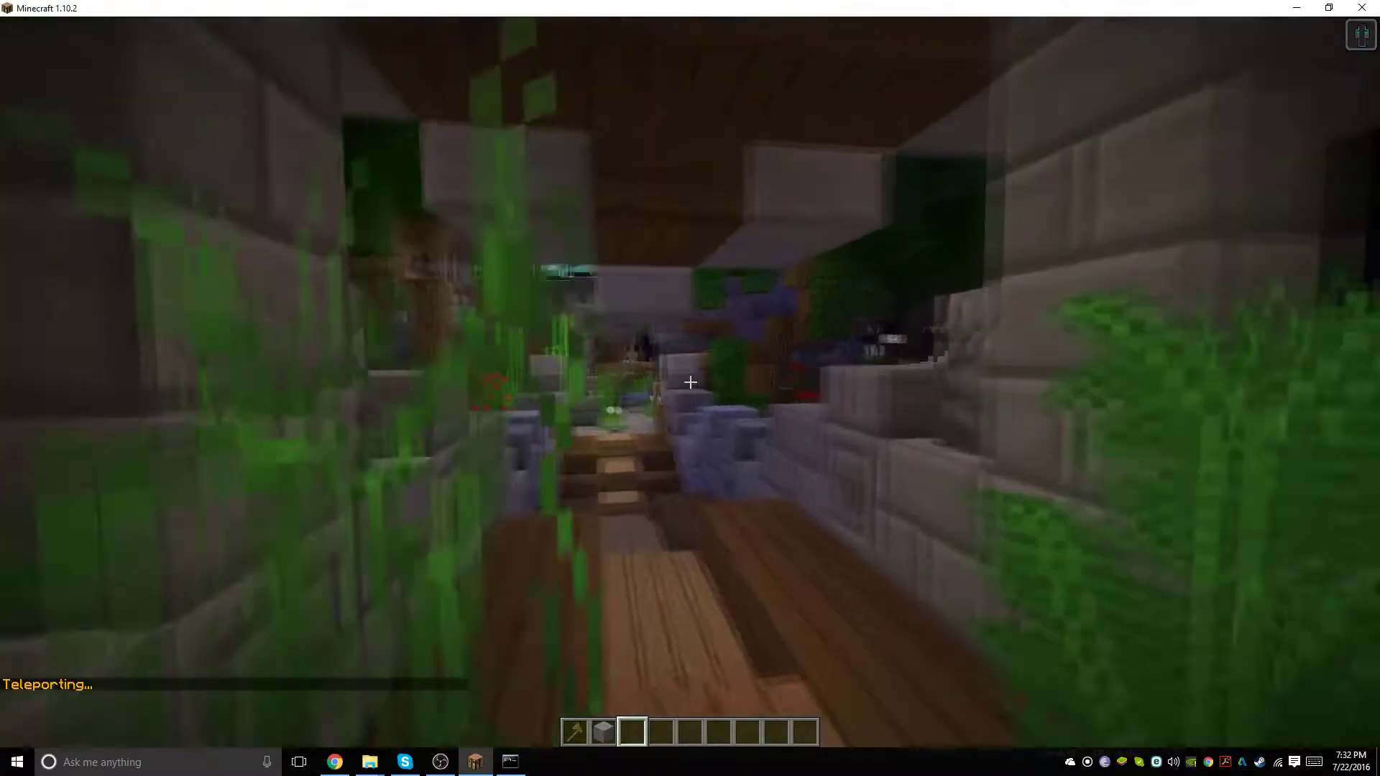
# Walk through the archway along the cobblestone path and jump onto the wooden sky platform
pyautogui.press('w')
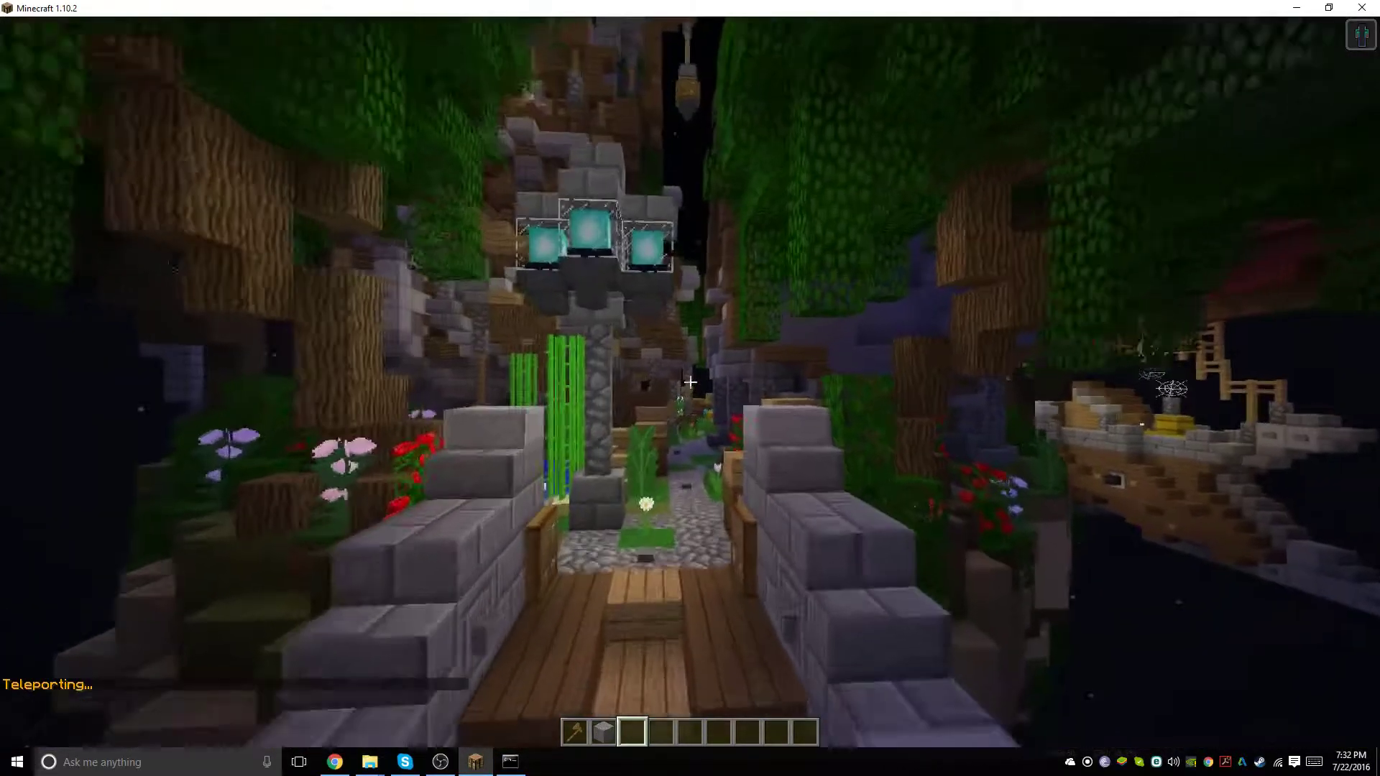
pyautogui.press('w')
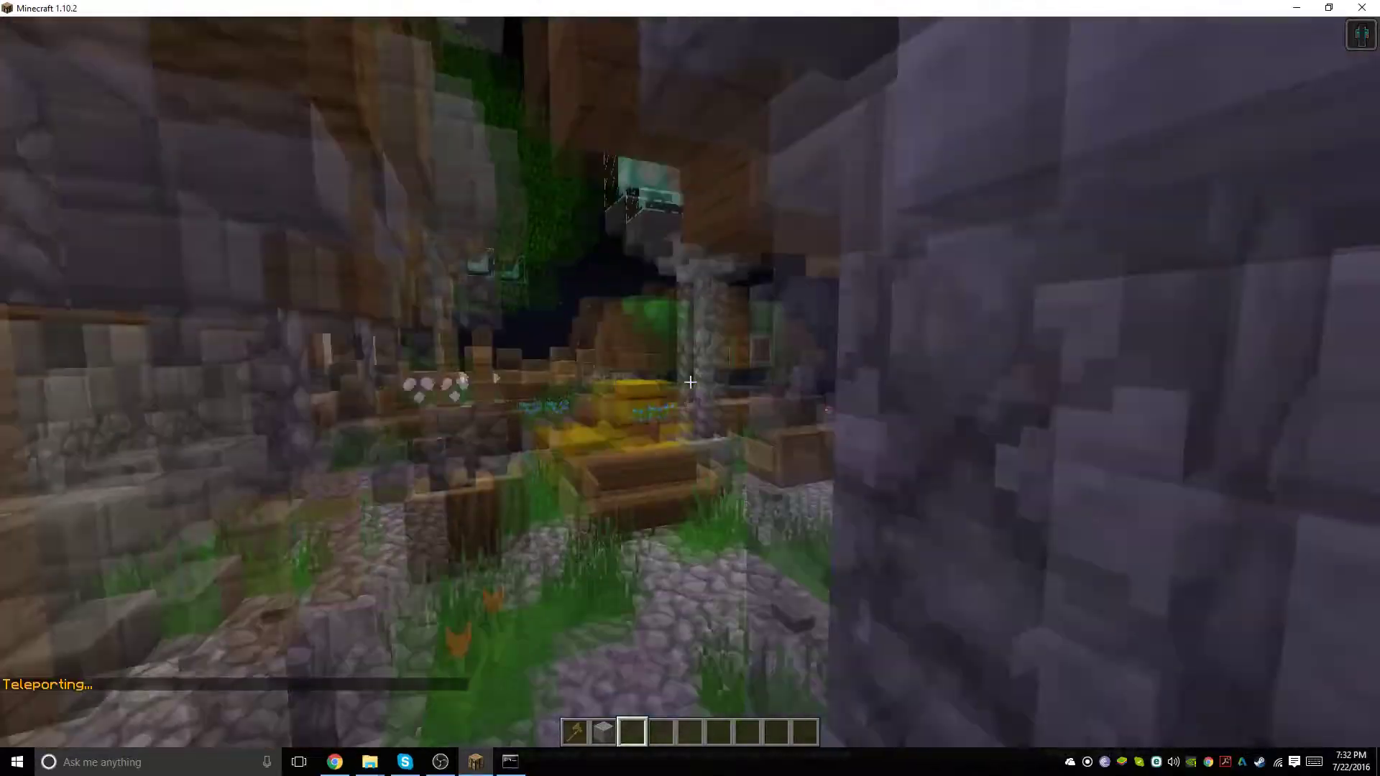
pyautogui.press('space')
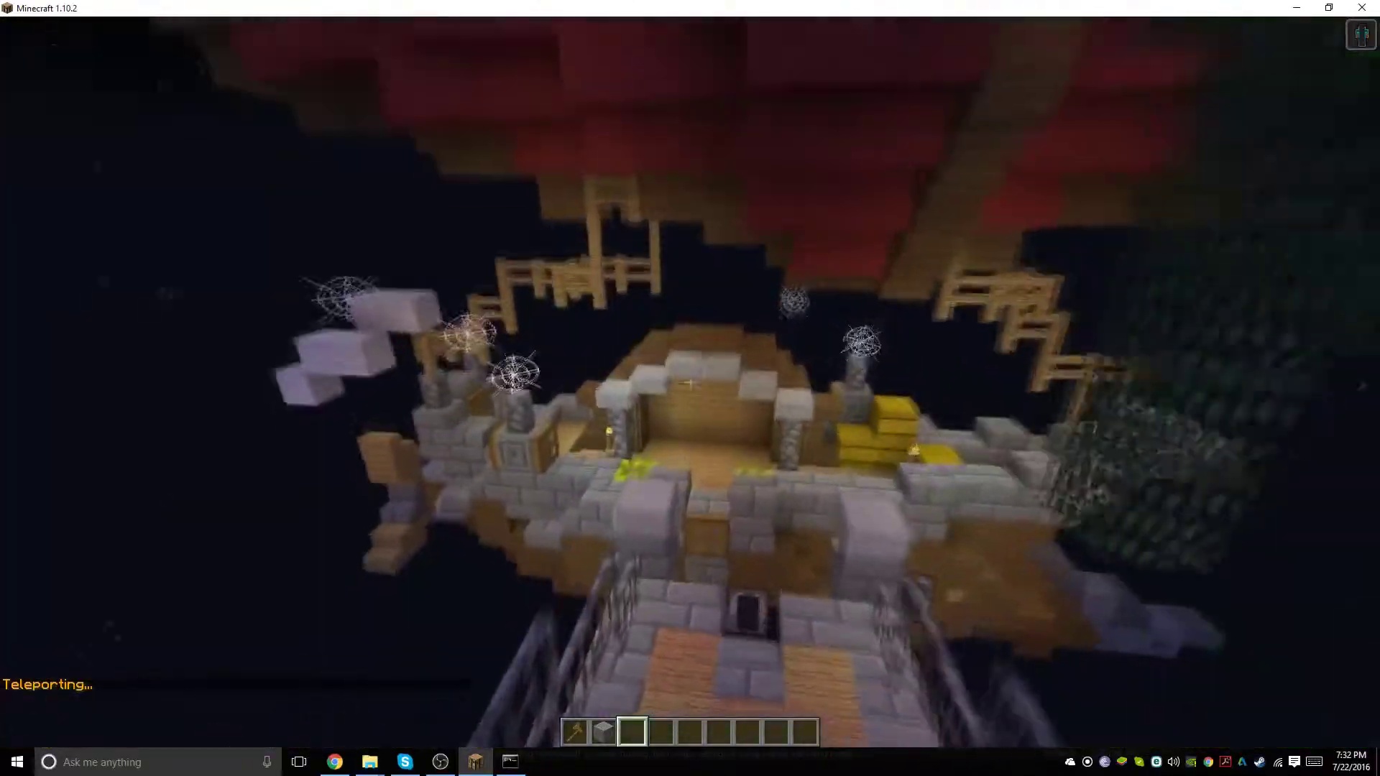
pyautogui.scroll(1, 690, 389)
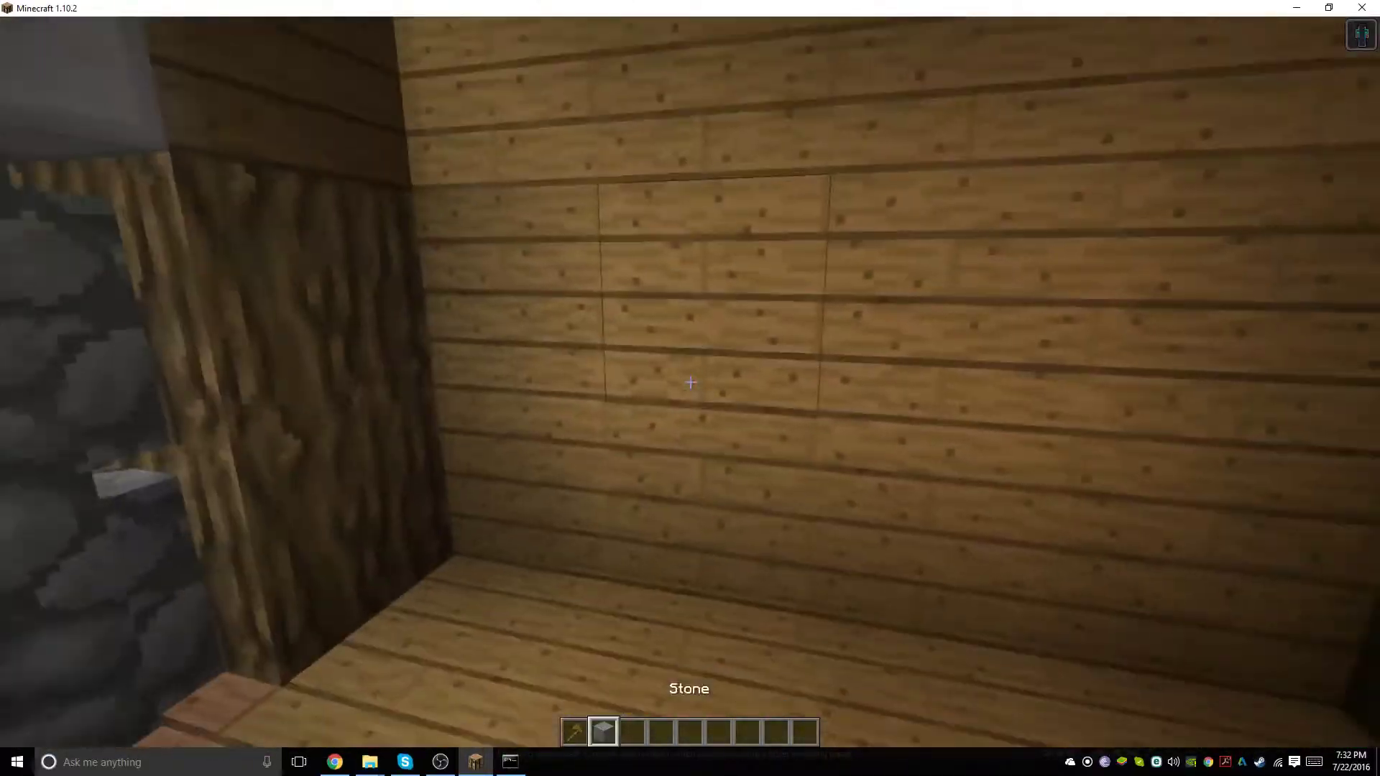
pyautogui.scroll(1, 690, 388)
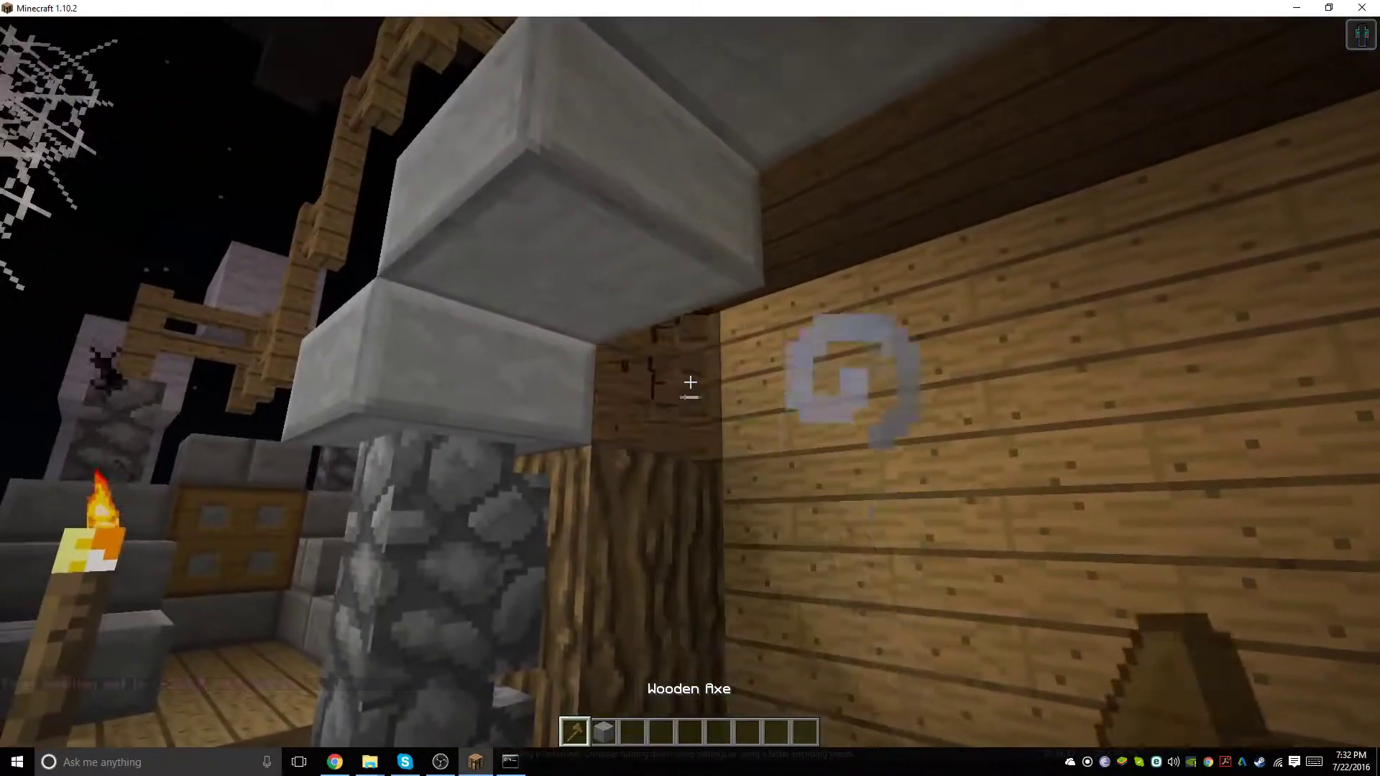
# Mark both portal corners with the wooden axe and run /mvp create tSpawnP Towns_World
pyautogui.click(690, 382)
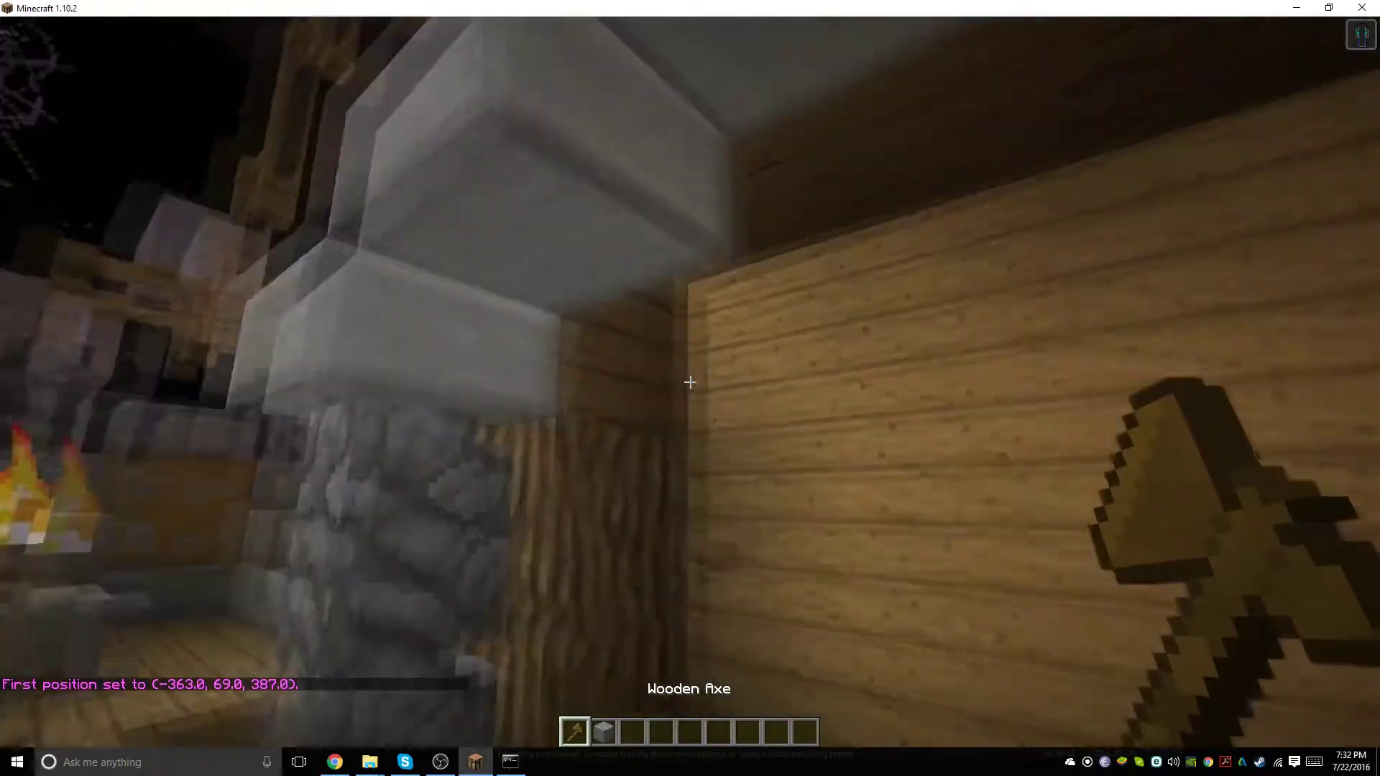
pyautogui.rightClick(690, 382)
pyautogui.press('t')
pyautogui.write('/mvp creat')
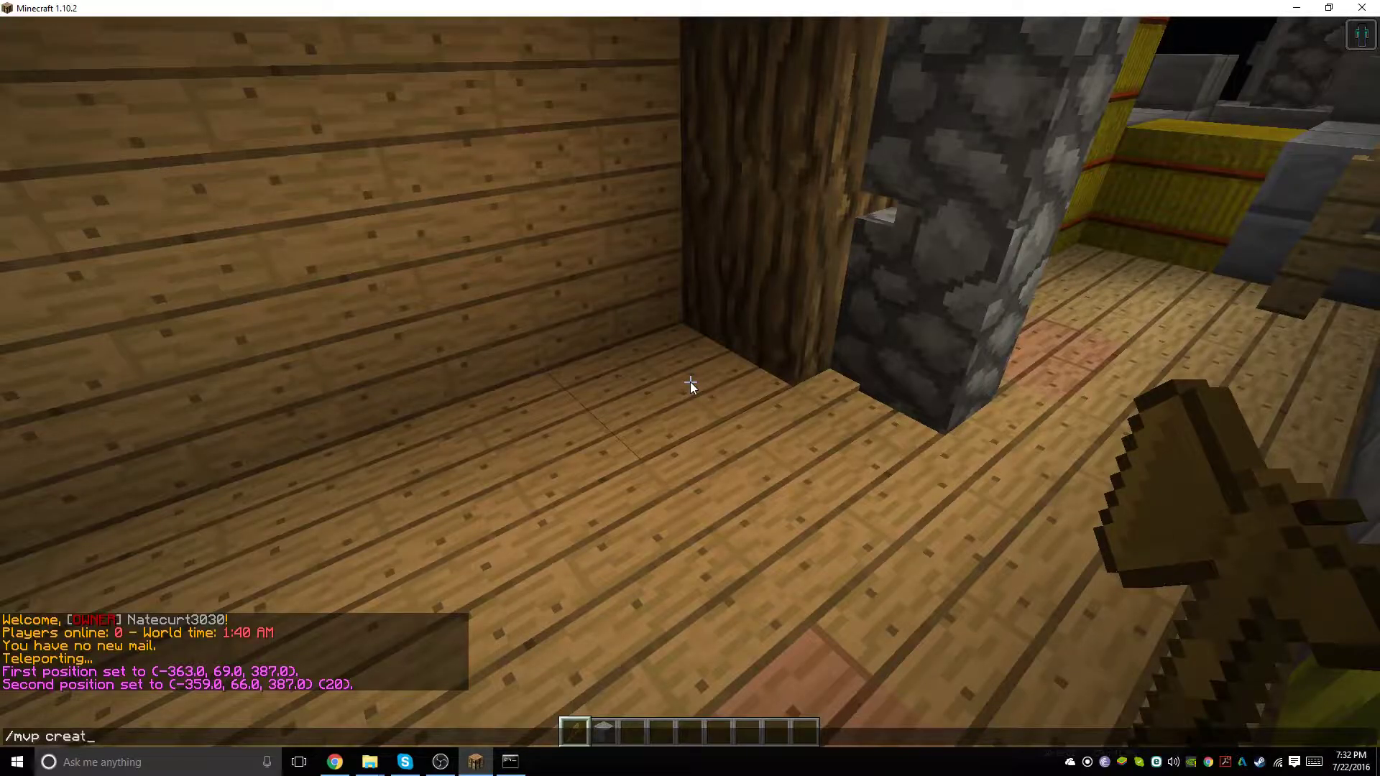
pyautogui.write('e')
pyautogui.write(' tSpawn')
pyautogui.write('P')
pyautogui.write('ns_W')
pyautogui.write('orld')
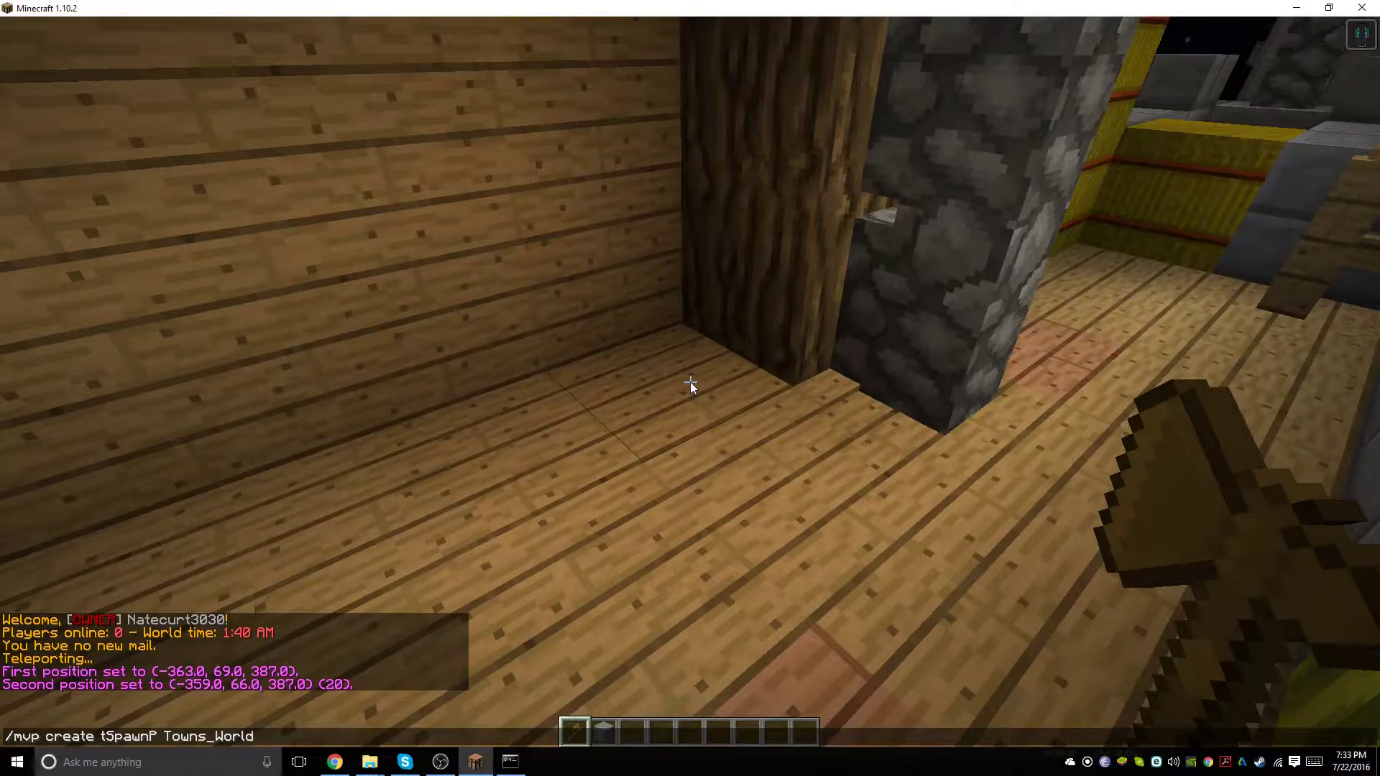
pyautogui.press('Return')
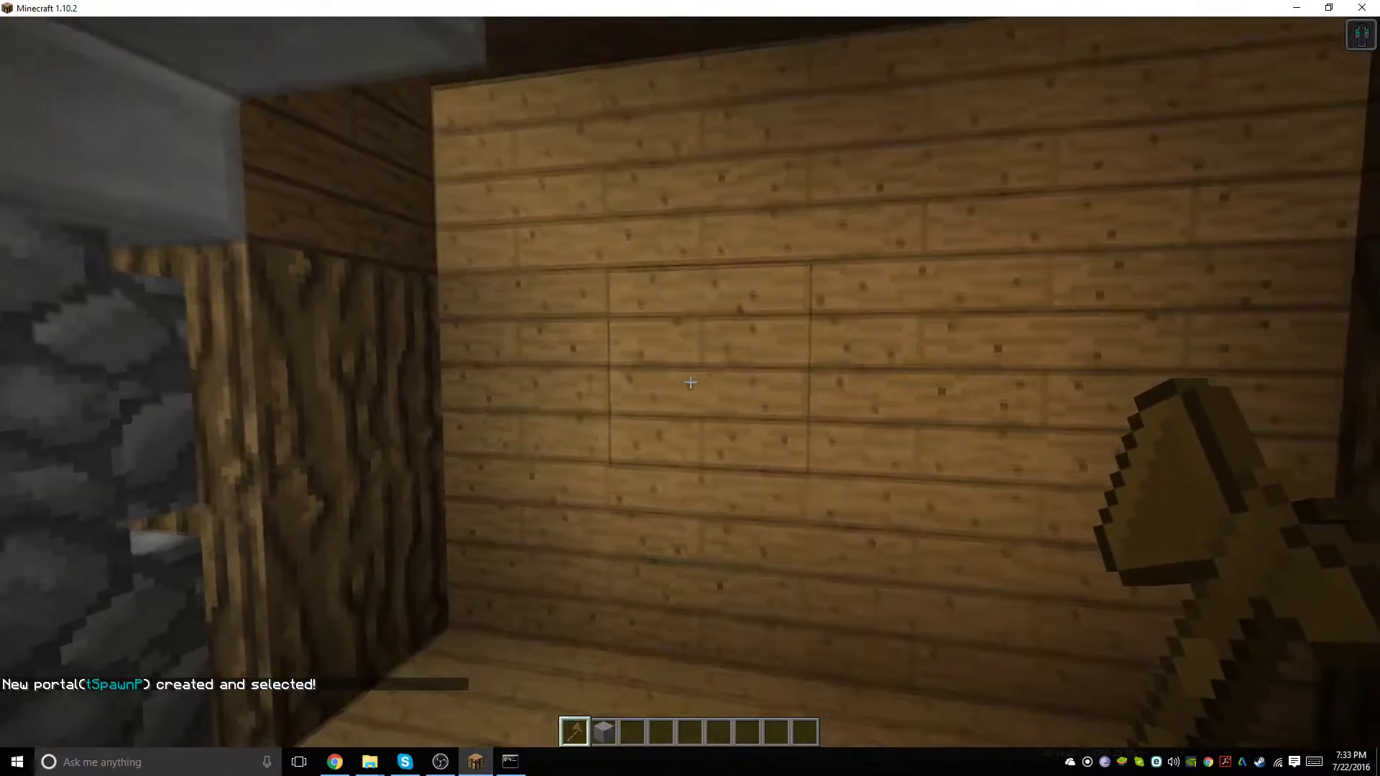
pyautogui.press('e')
pyautogui.press('e')
# Pour the water bucket into the tSpawnP portal frame to make a water wall
pyautogui.press('3')
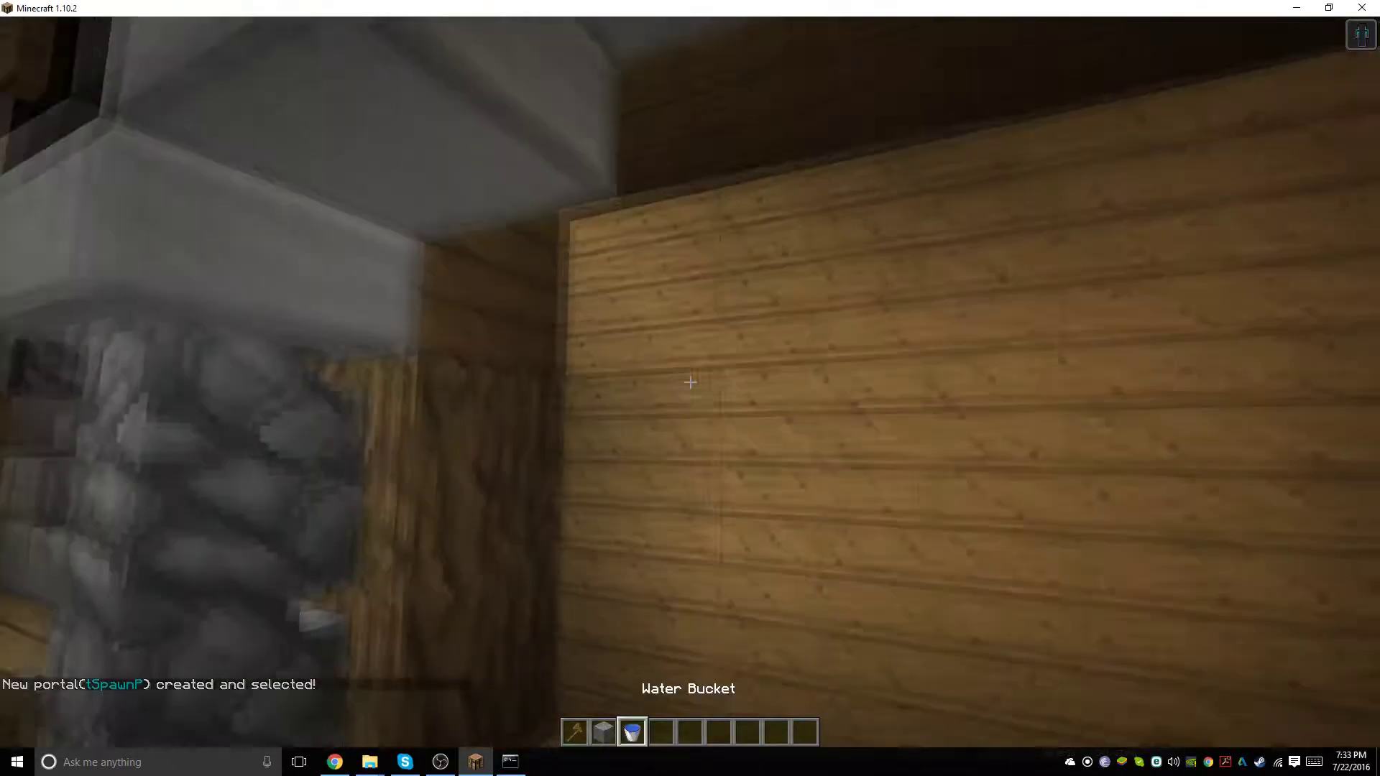
pyautogui.rightClick(690, 382)
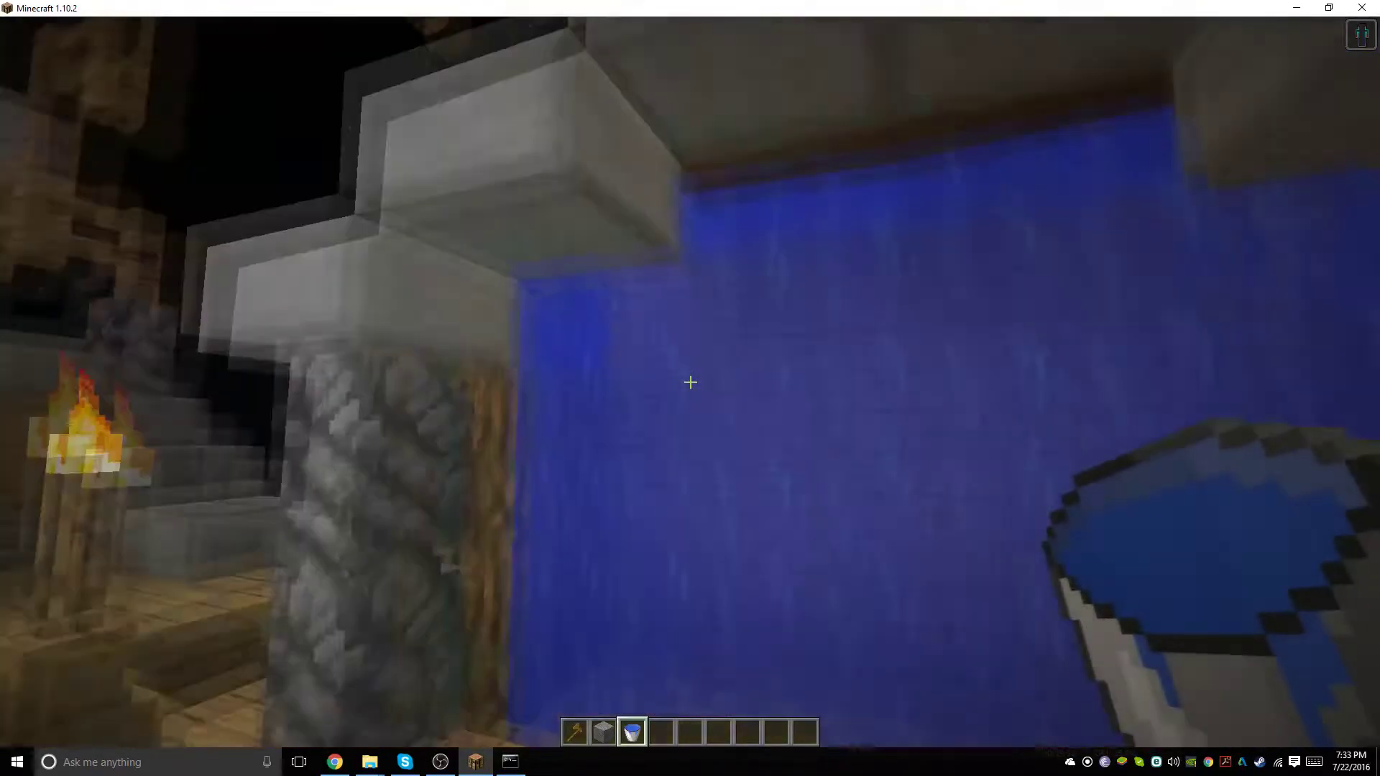
pyautogui.press('s')
pyautogui.press('w')
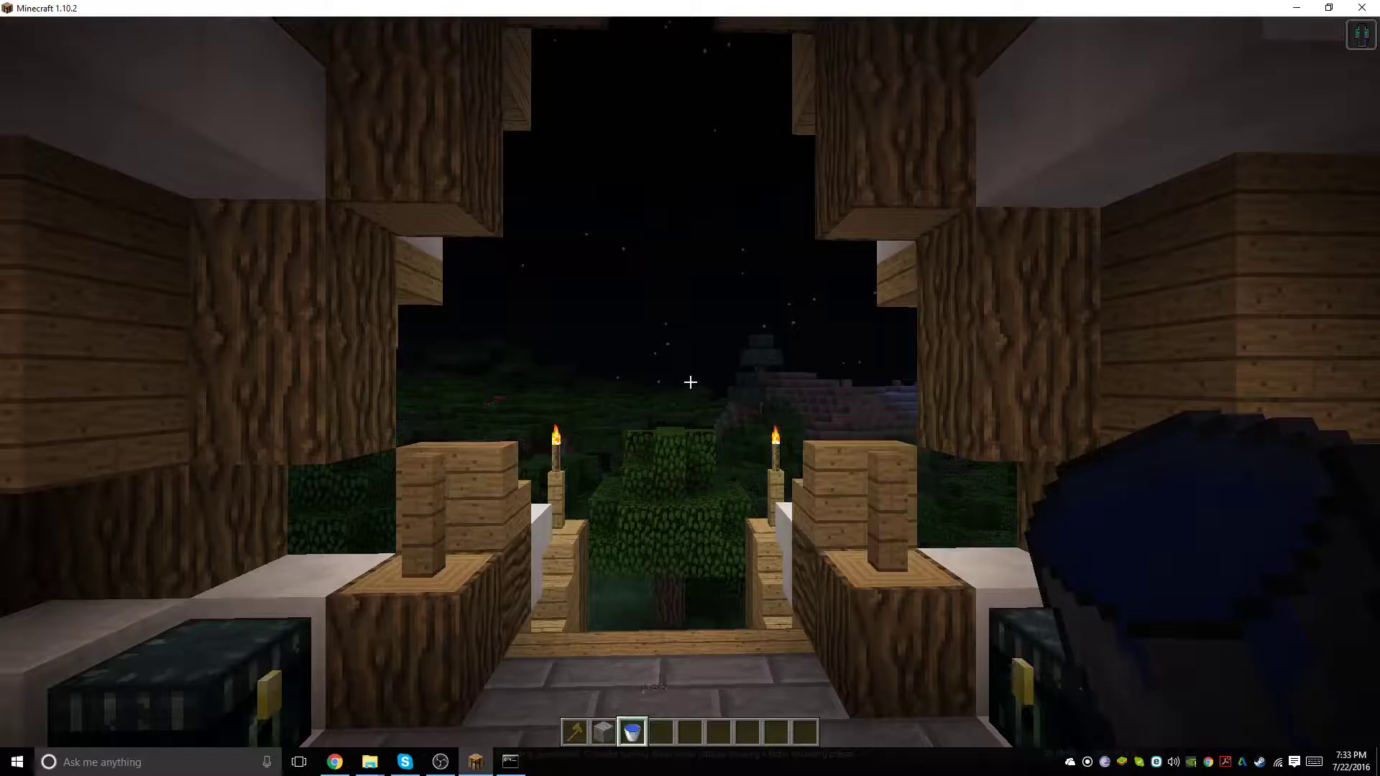
# Walk around the room past the two ender chests and back to the portal
pyautogui.press('s')
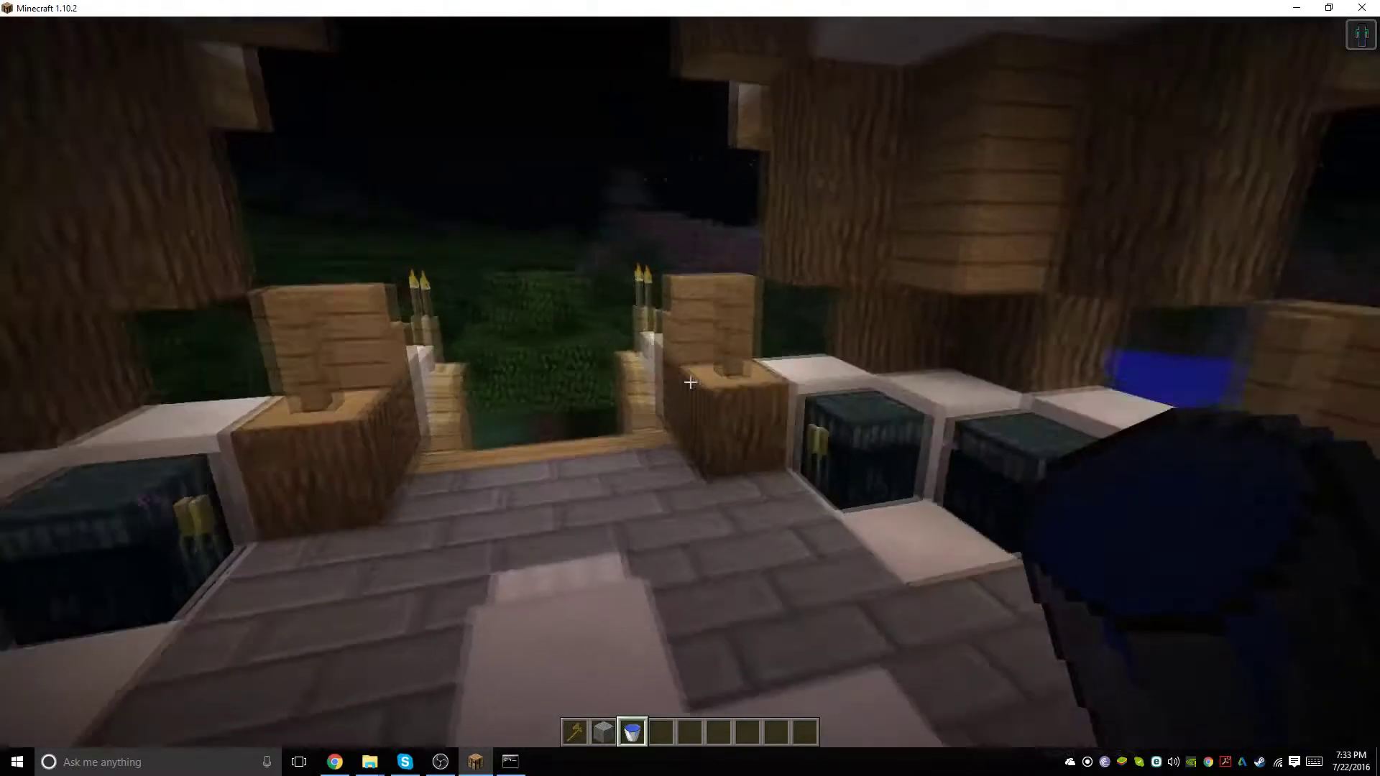
pyautogui.press('s')
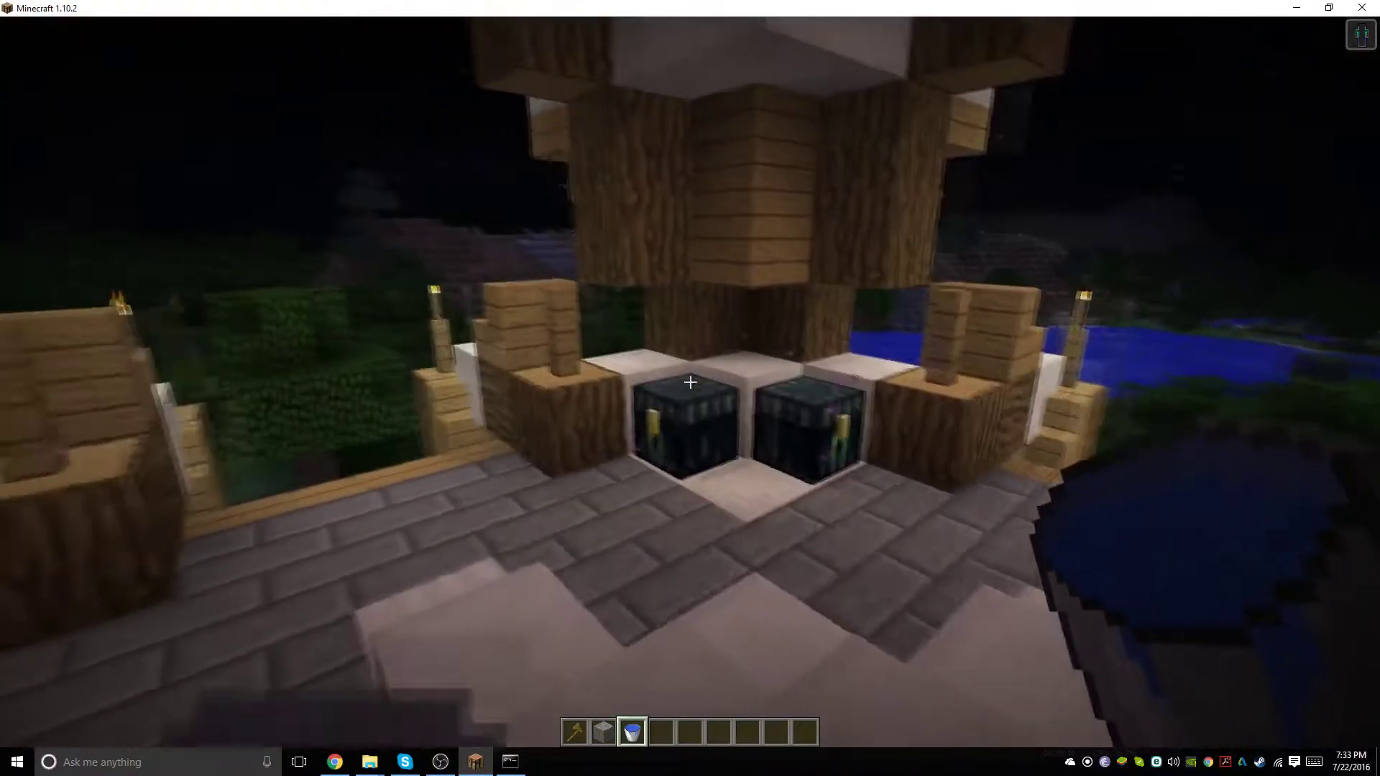
pyautogui.press('w')
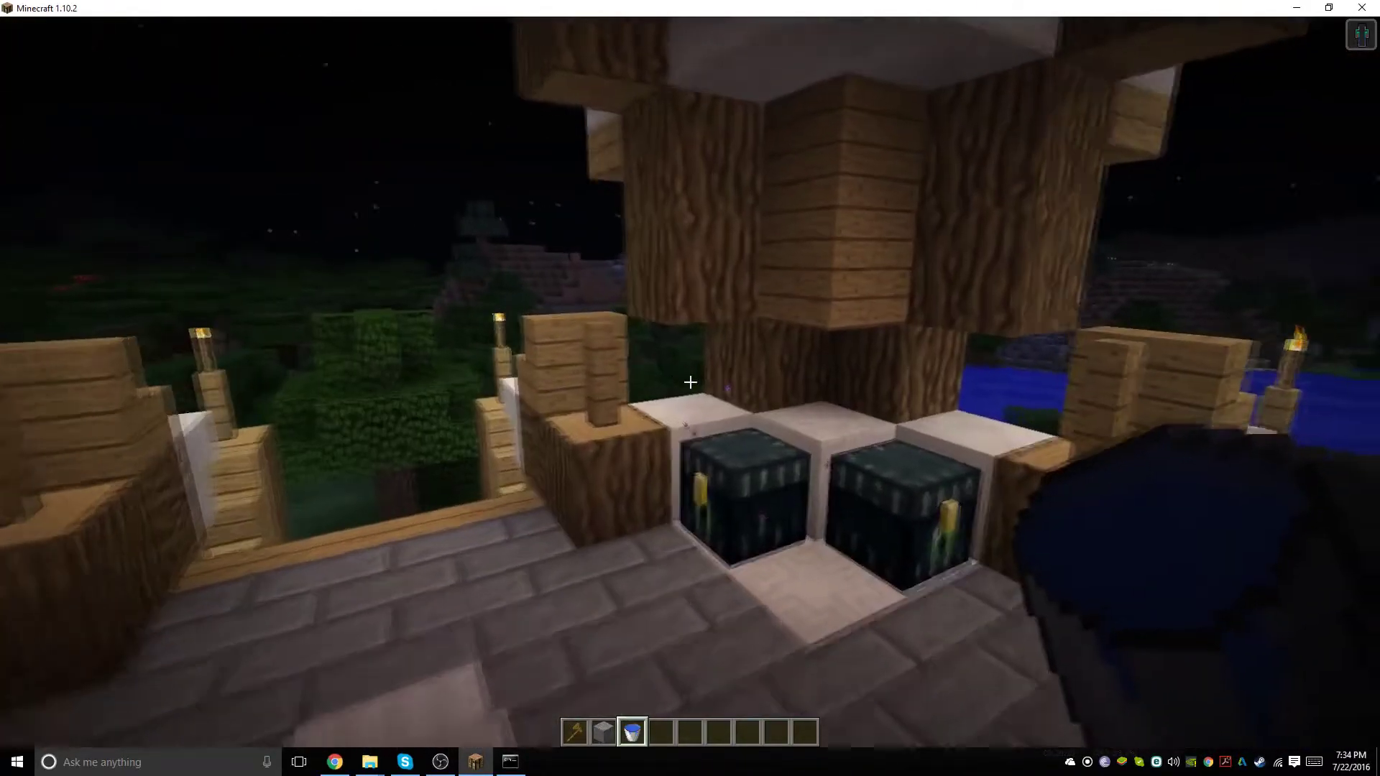
pyautogui.press('w')
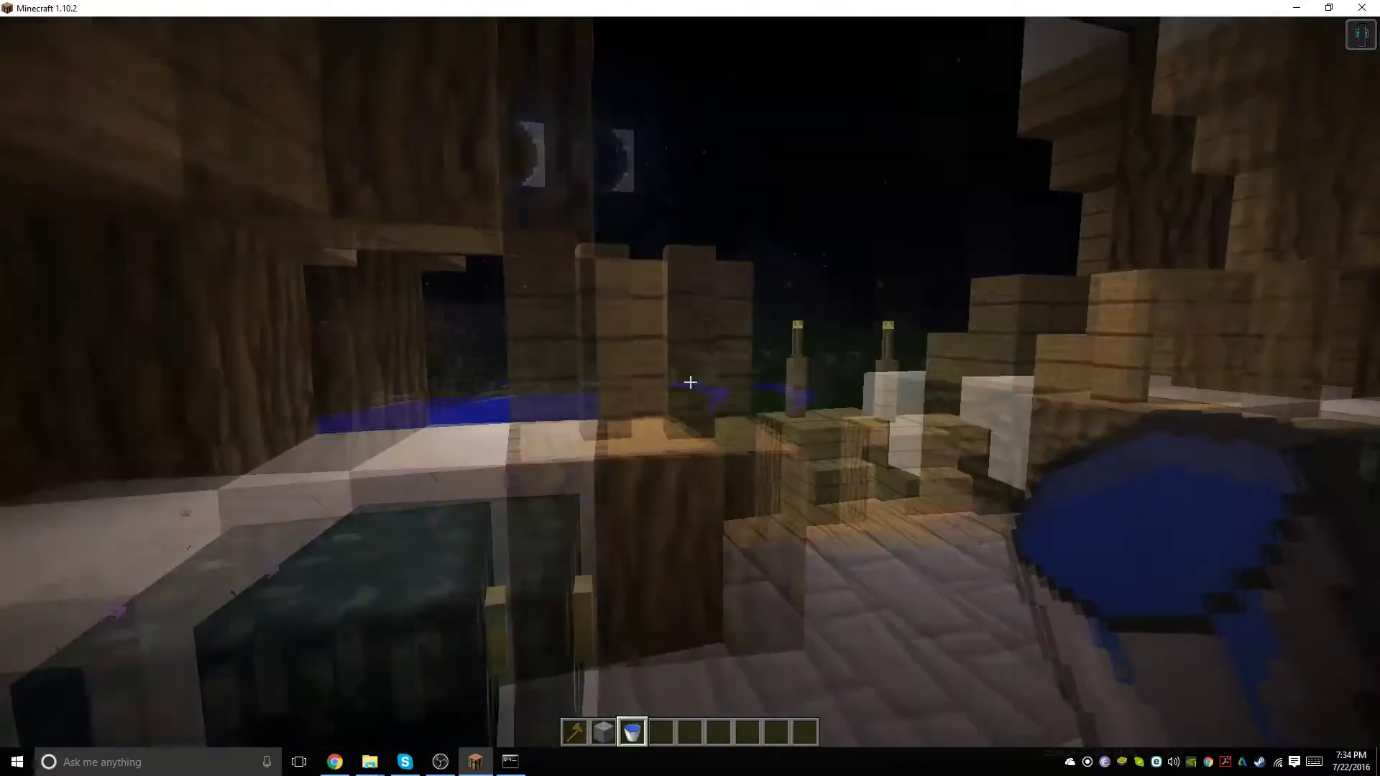
pyautogui.press('w')
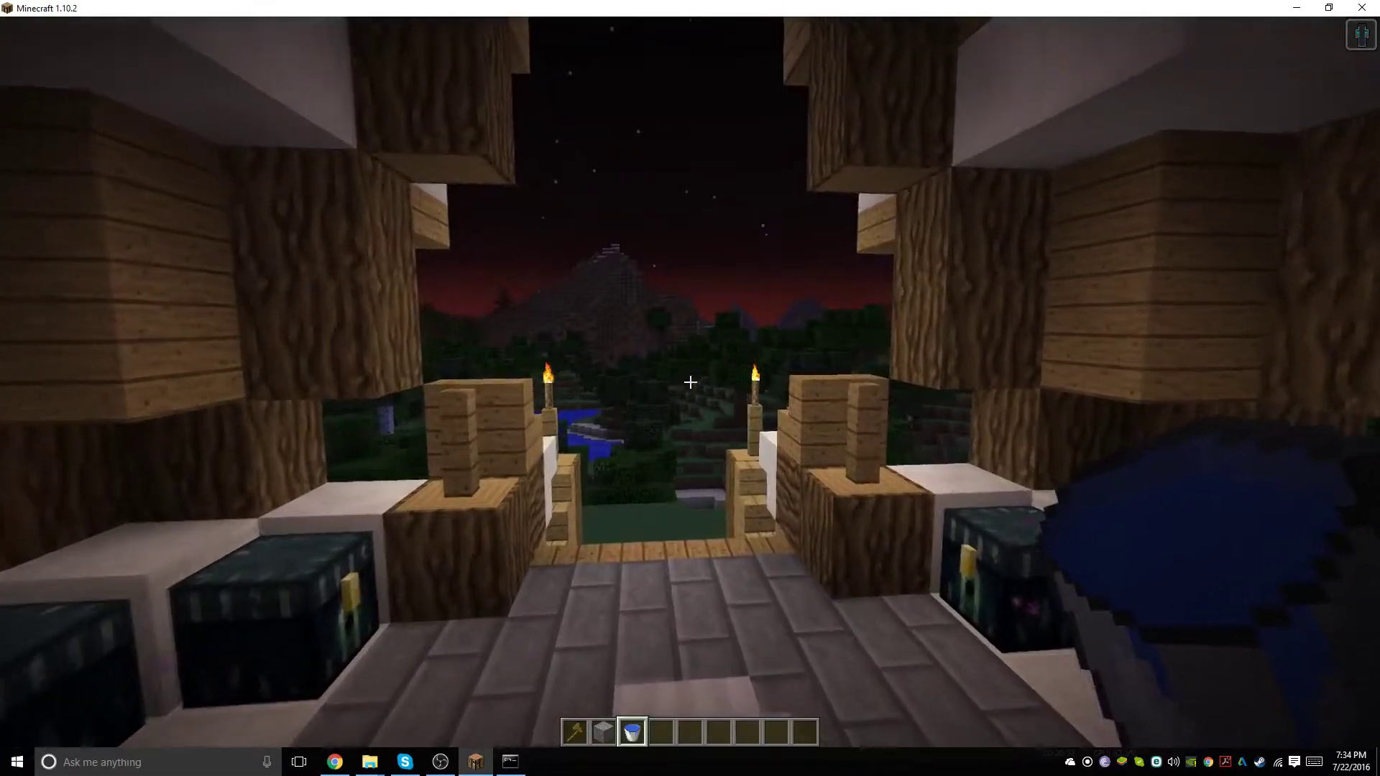
pyautogui.press('t')
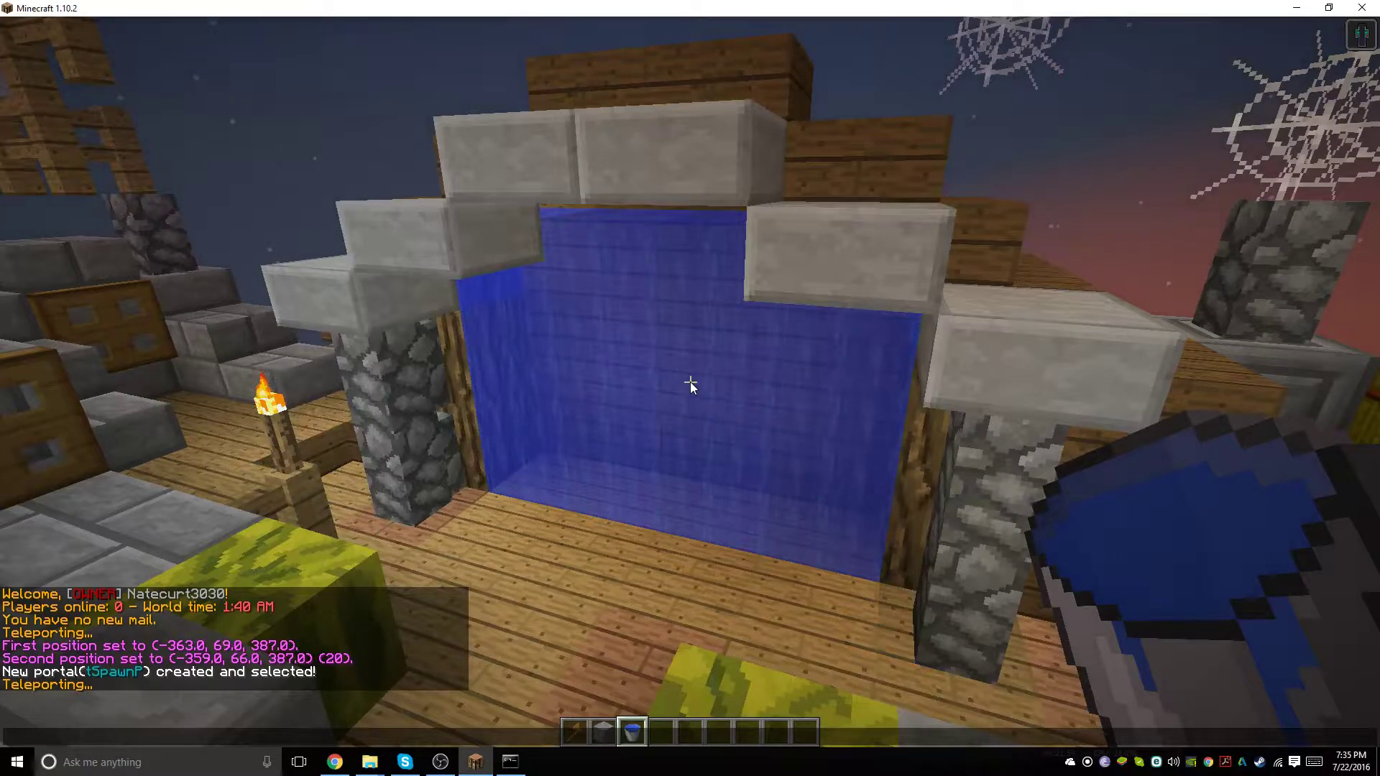
pyautogui.write('/pex')
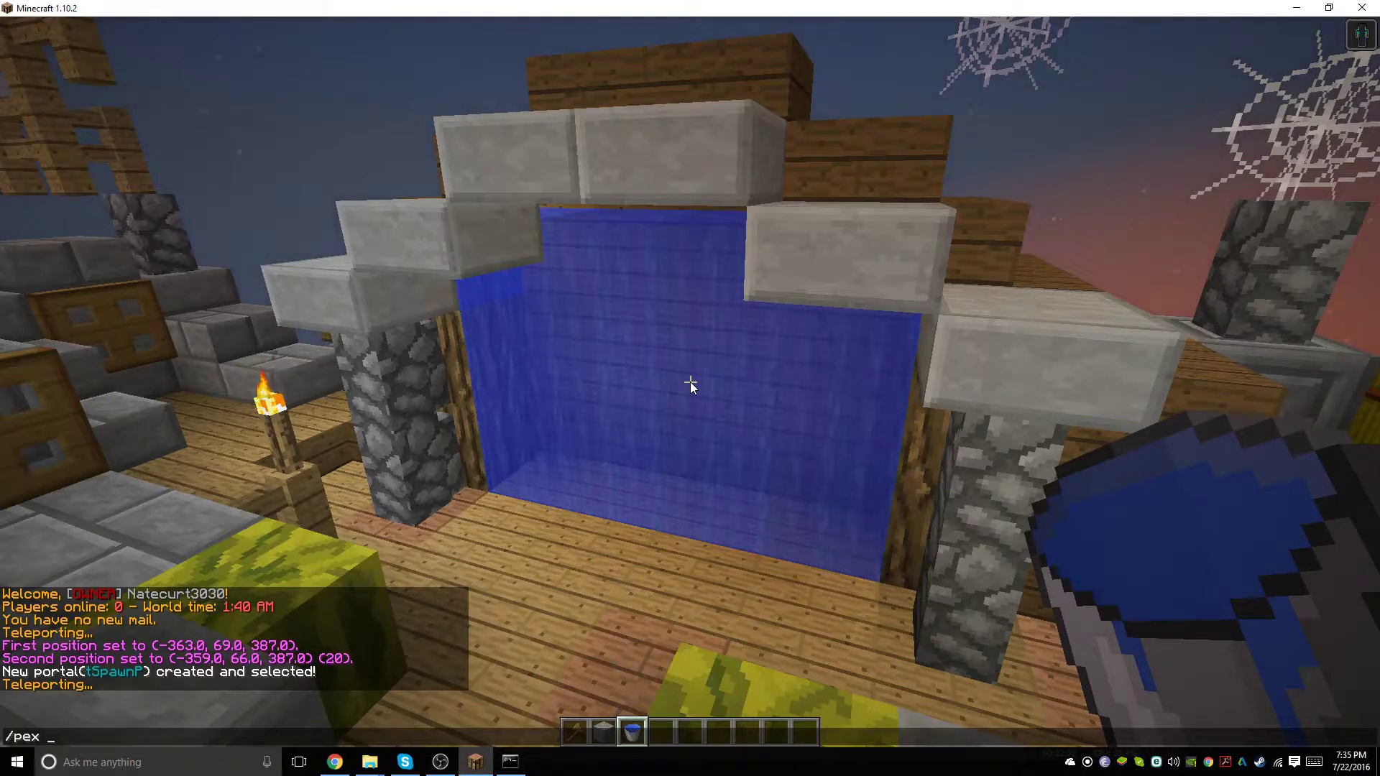
pyautogui.write('user natecurt3030 group add peas')
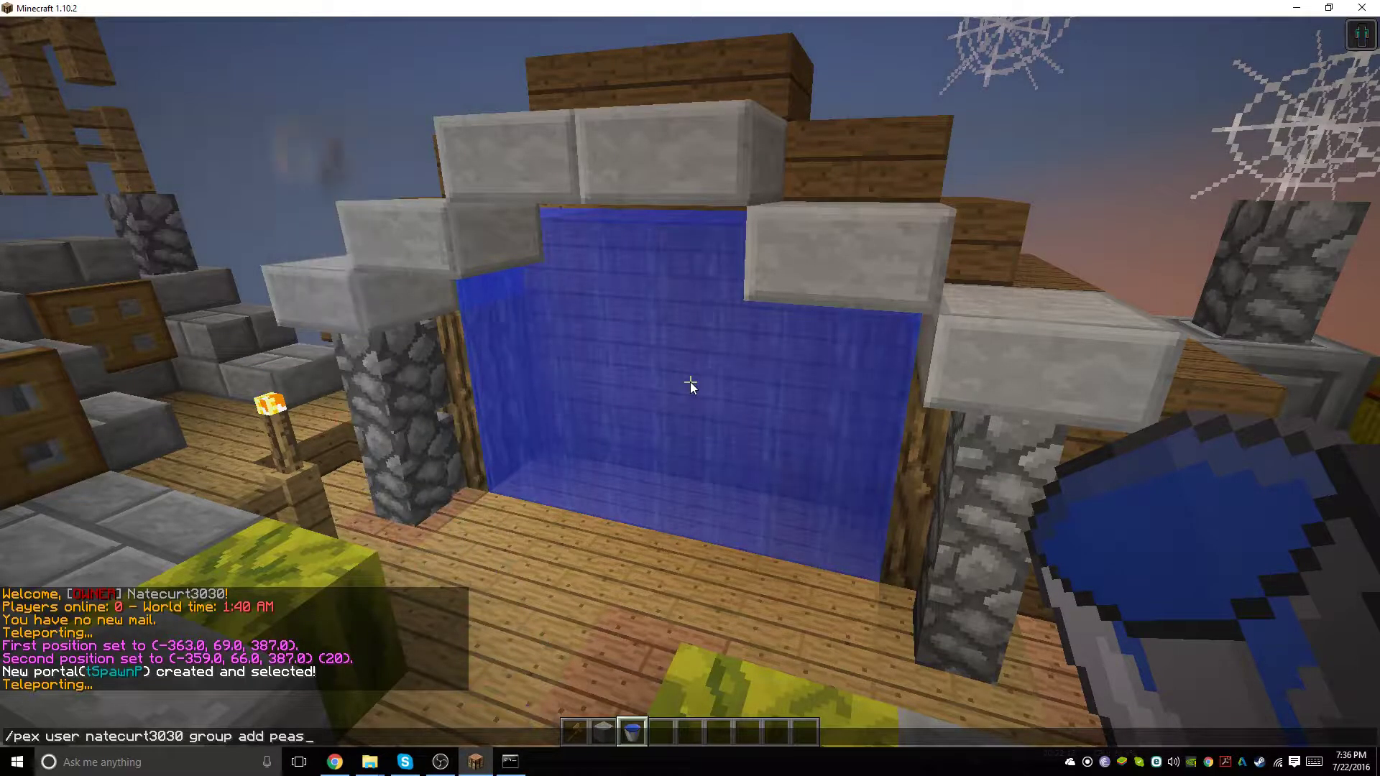
pyautogui.write('ant')
pyautogui.press('Return')
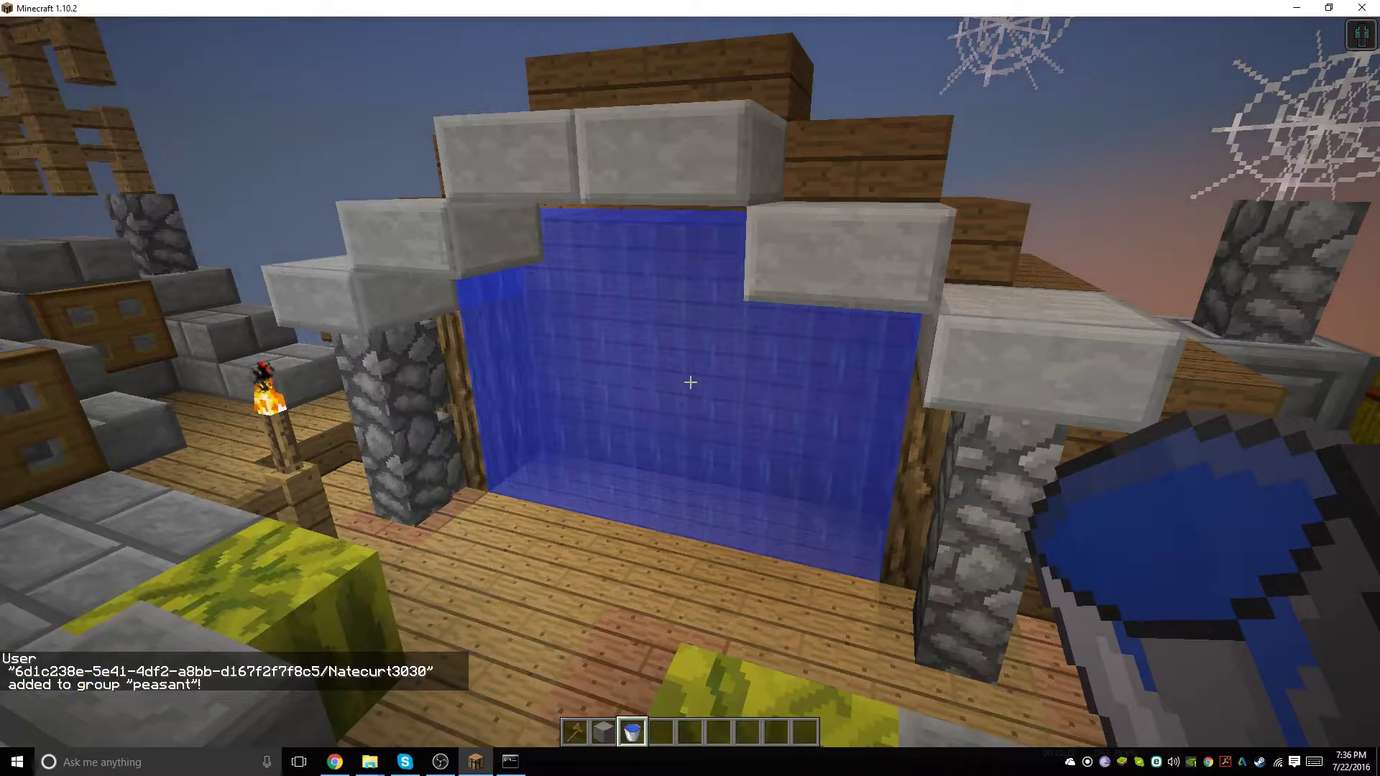
pyautogui.press('t')
pyautogui.press('Up')
pyautogui.press('BackSpace')
pyautogui.press('BackSpace')
pyautogui.press('BackSpace')
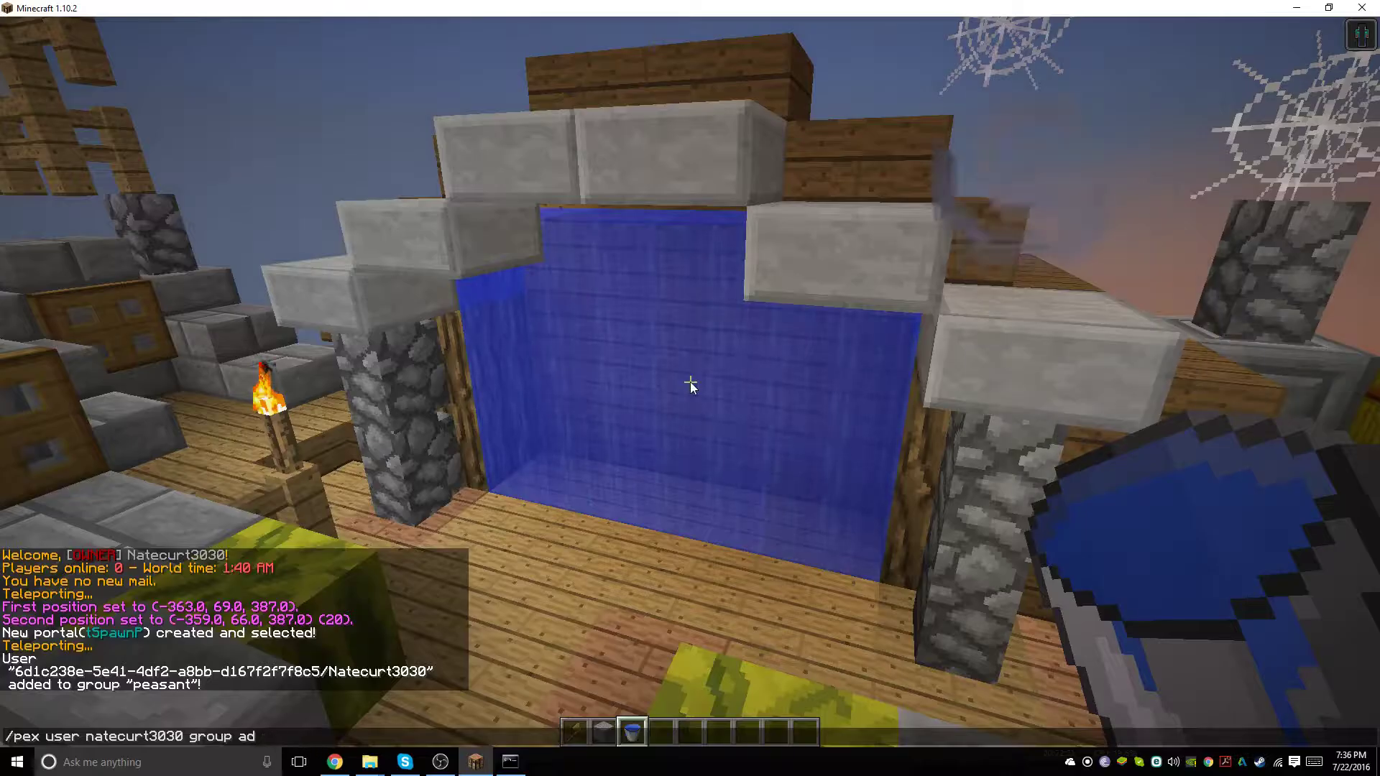
pyautogui.press('BackSpace')
pyautogui.press('BackSpace')
pyautogui.write('remove ')
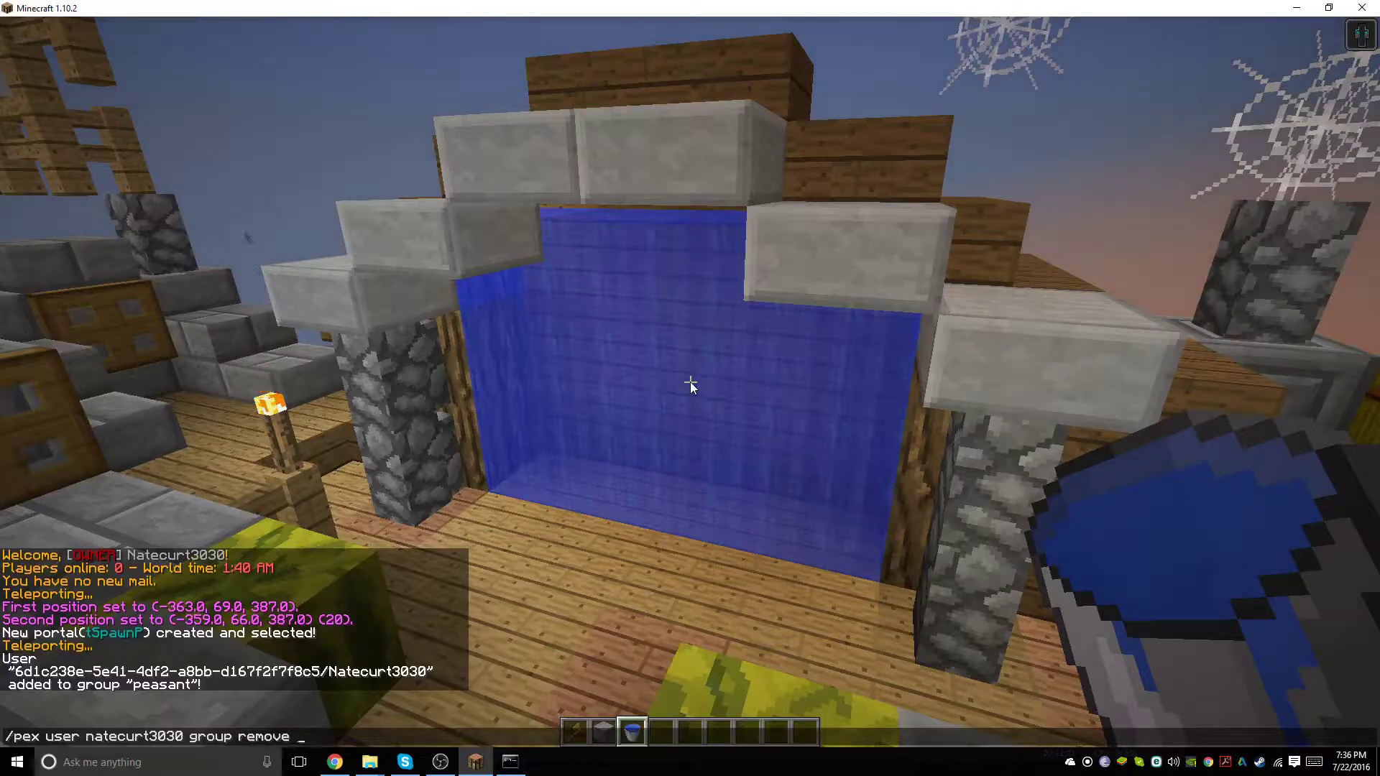
pyautogui.write('owner')
pyautogui.press('Return')
pyautogui.press('t')
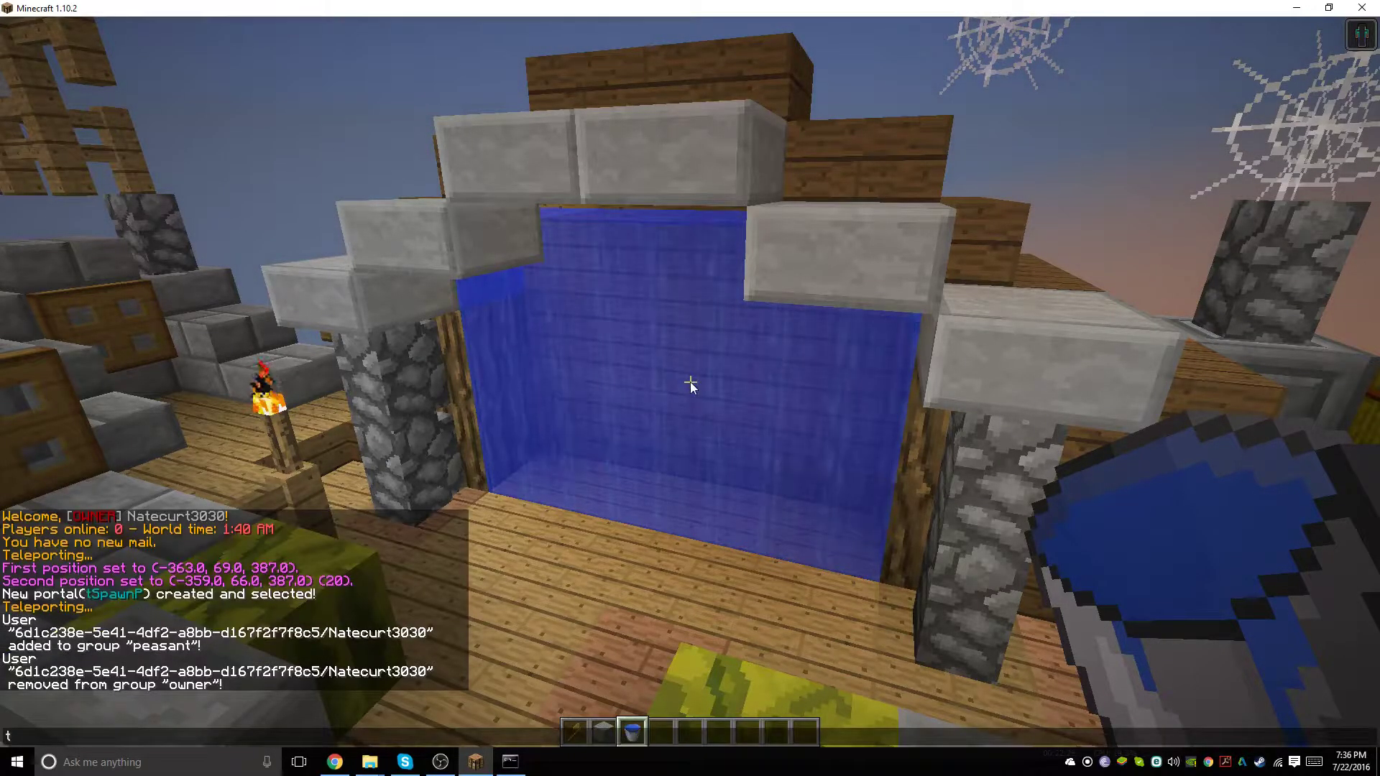
pyautogui.press('Return')
# Walk into the water portal, scoop up and re-pour its water, then back out
pyautogui.press('w')
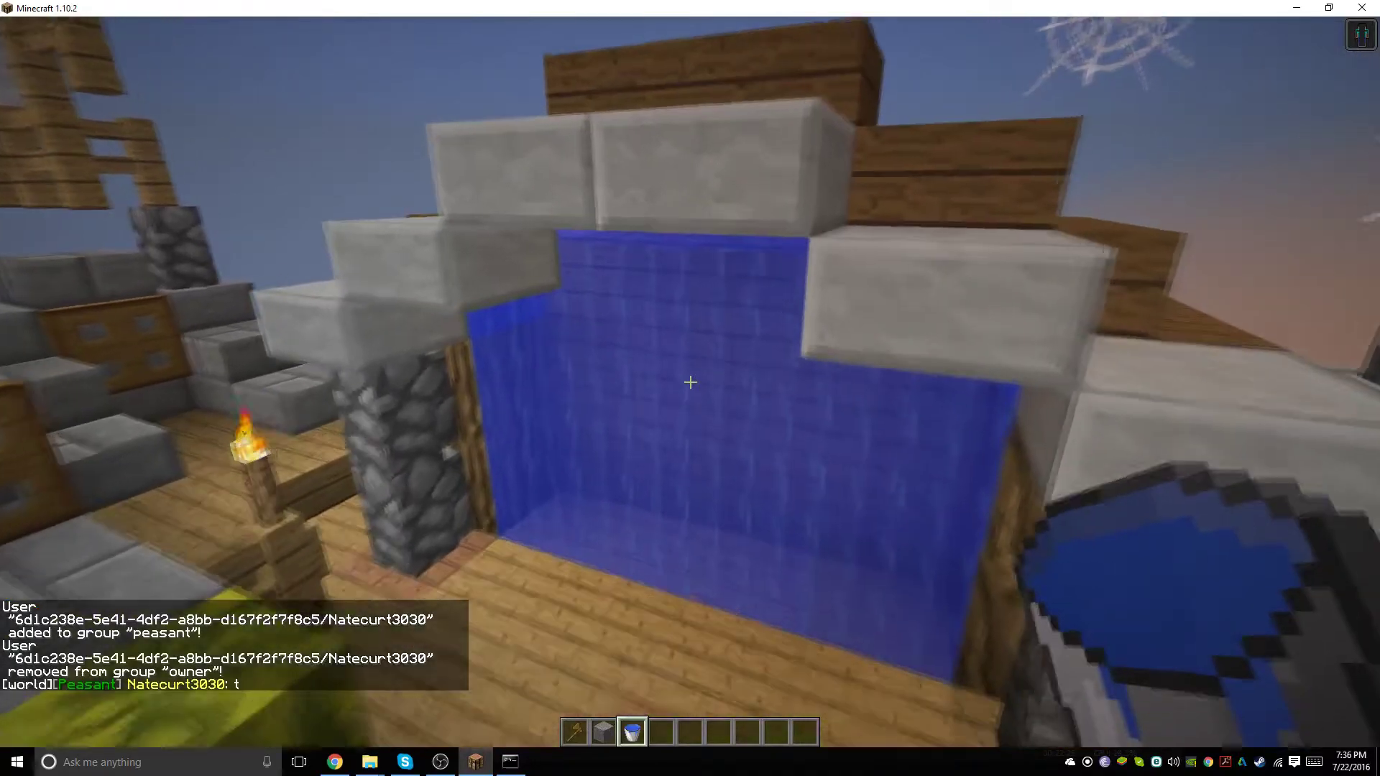
pyautogui.press('w')
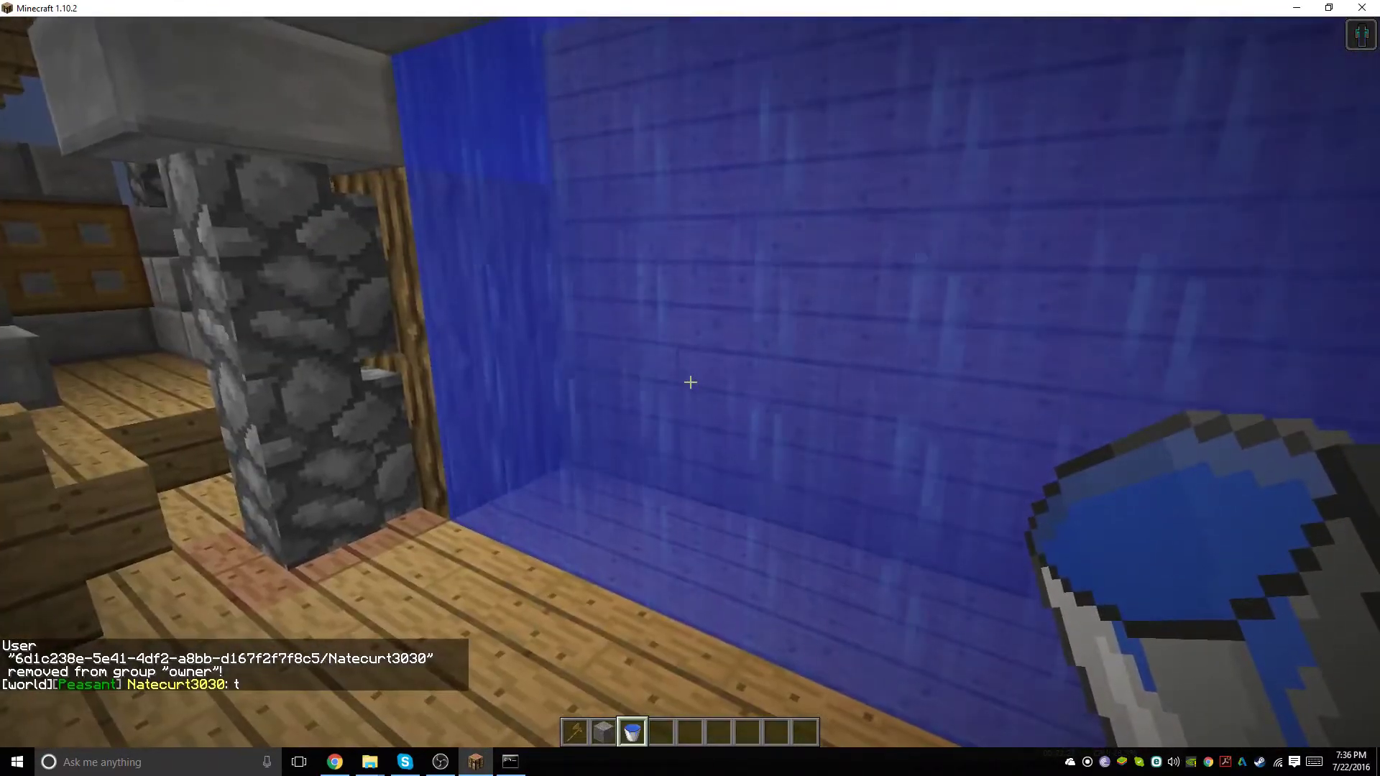
pyautogui.press('w')
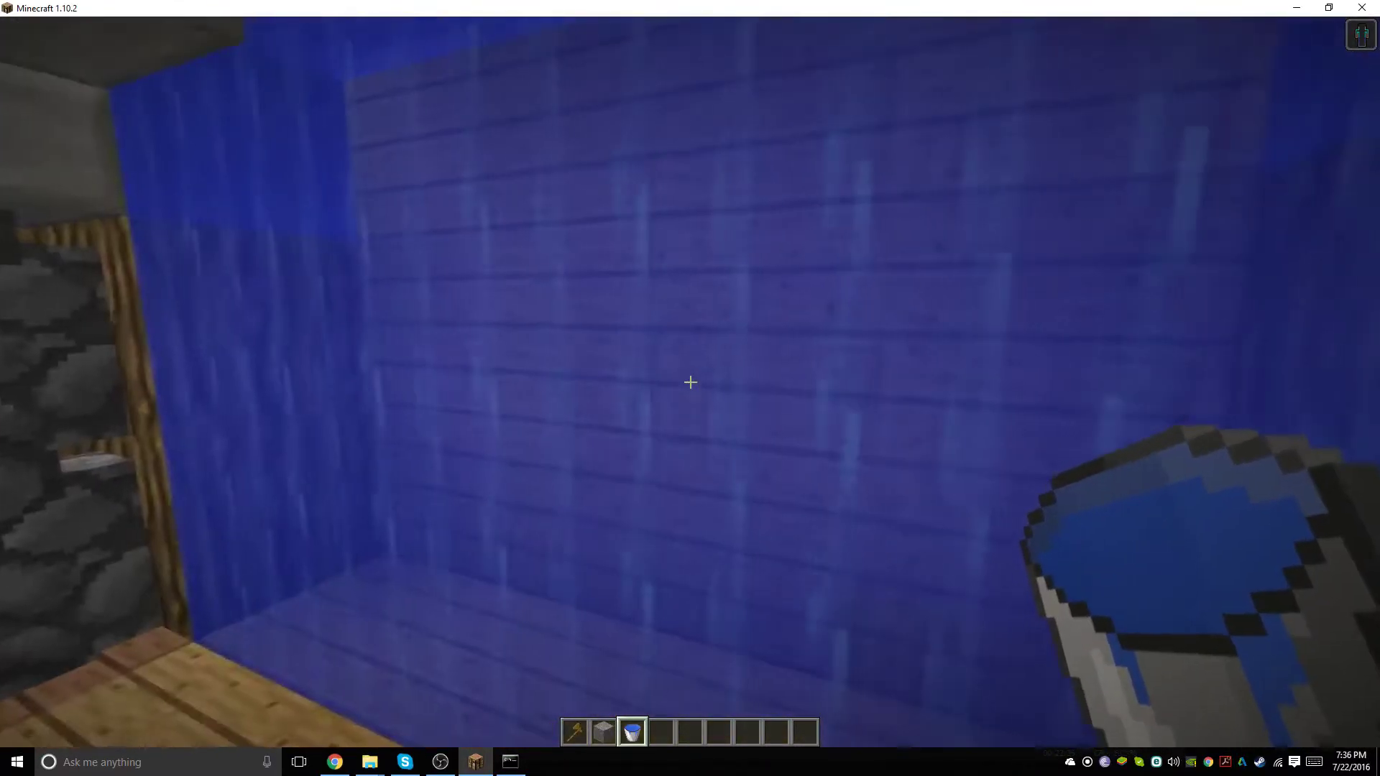
pyautogui.rightClick(690, 382)
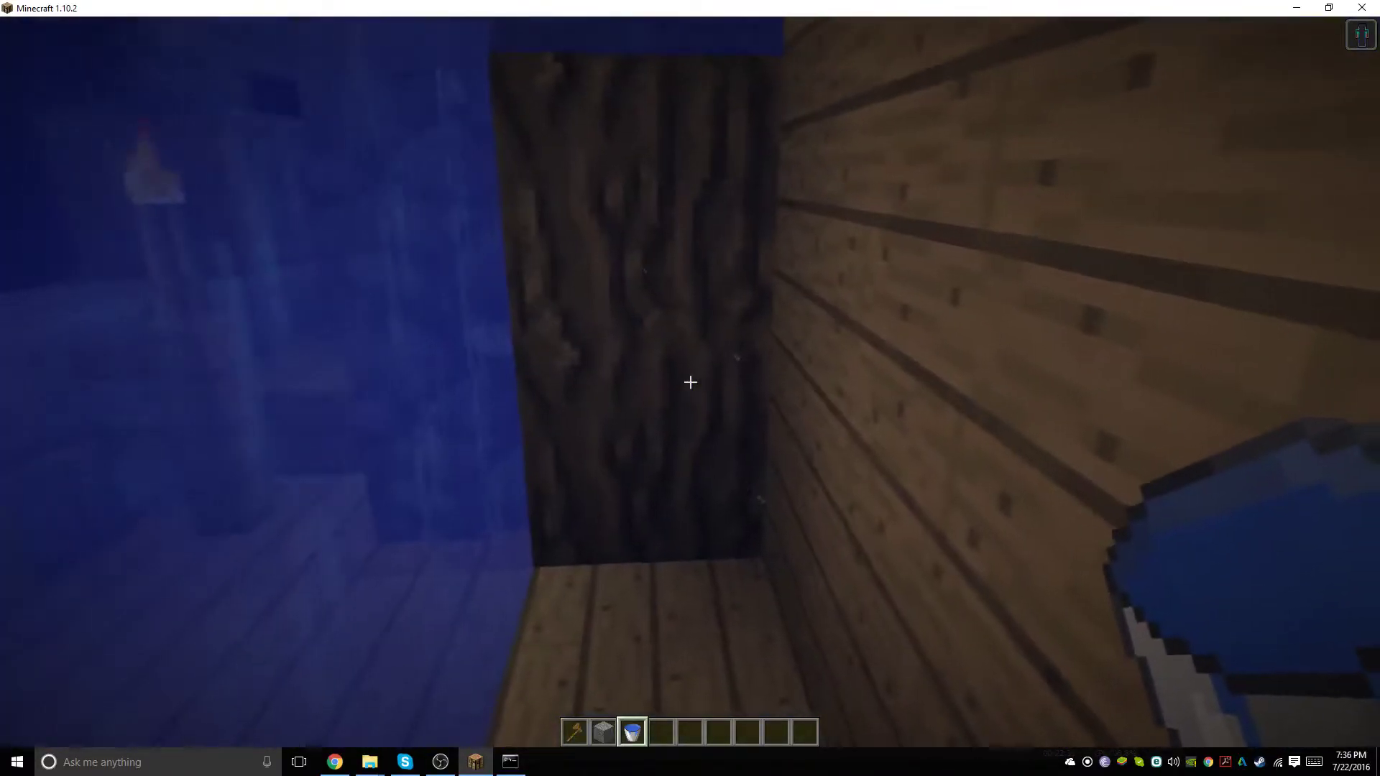
pyautogui.rightClick(690, 382)
pyautogui.press('s')
pyautogui.press('t')
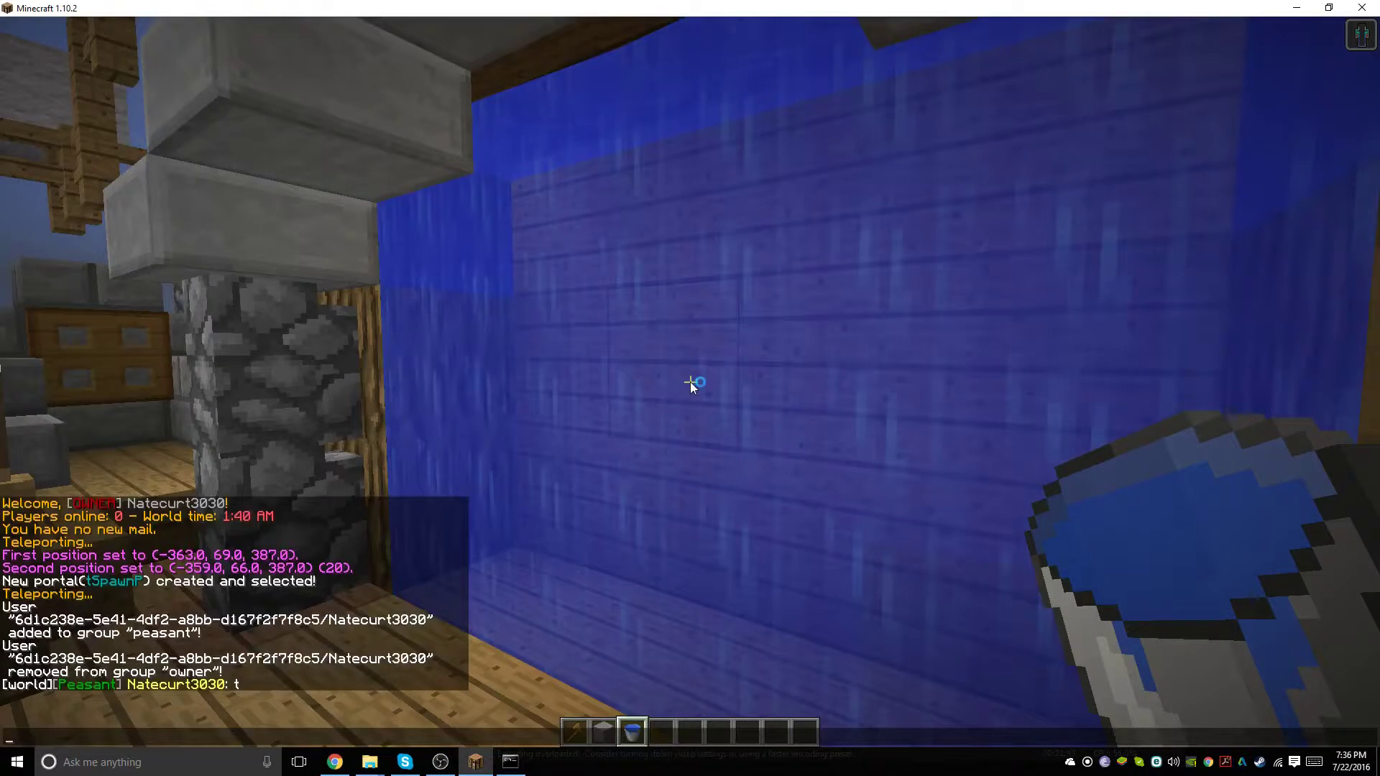
pyautogui.click(372, 763)
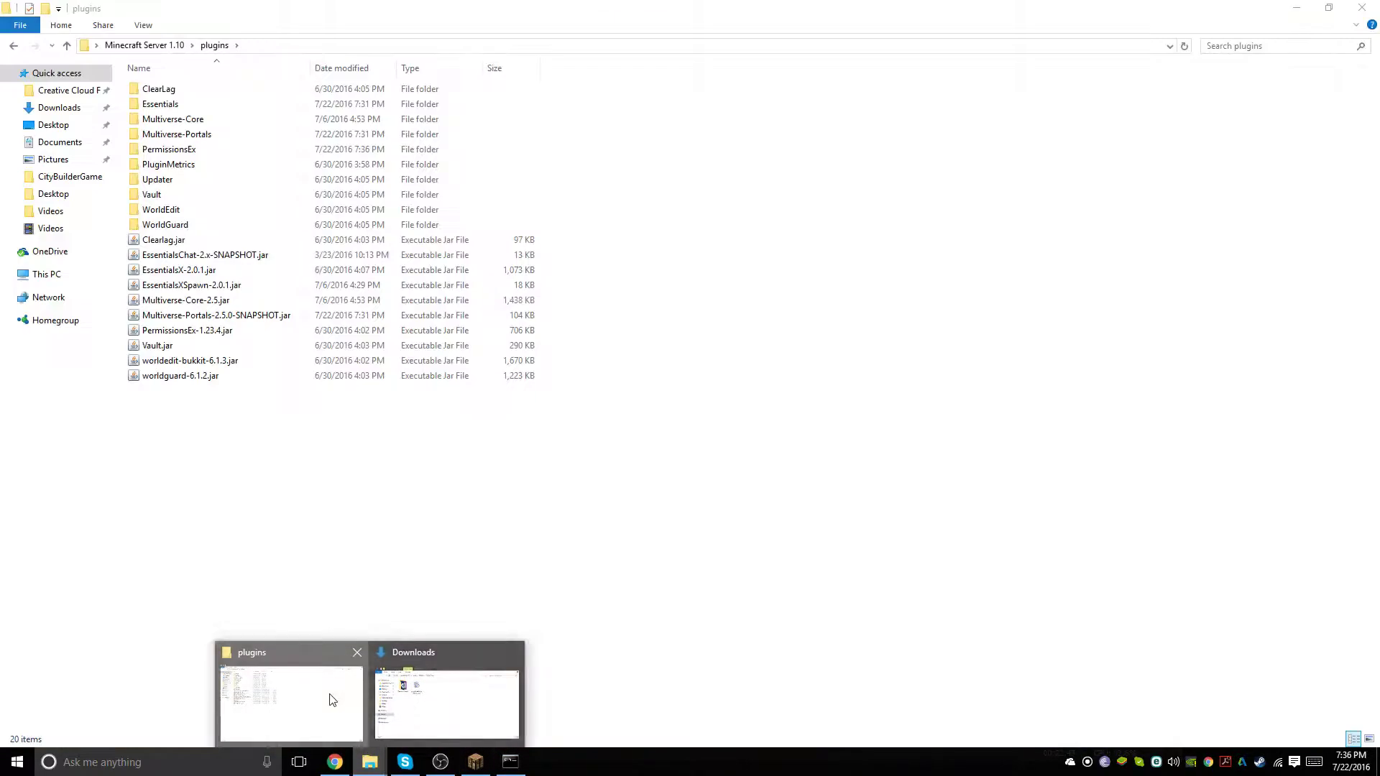
# Open permissions.yml from the PermissionsEx plugin folder with Edit with Notepad++
pyautogui.click(324, 700)
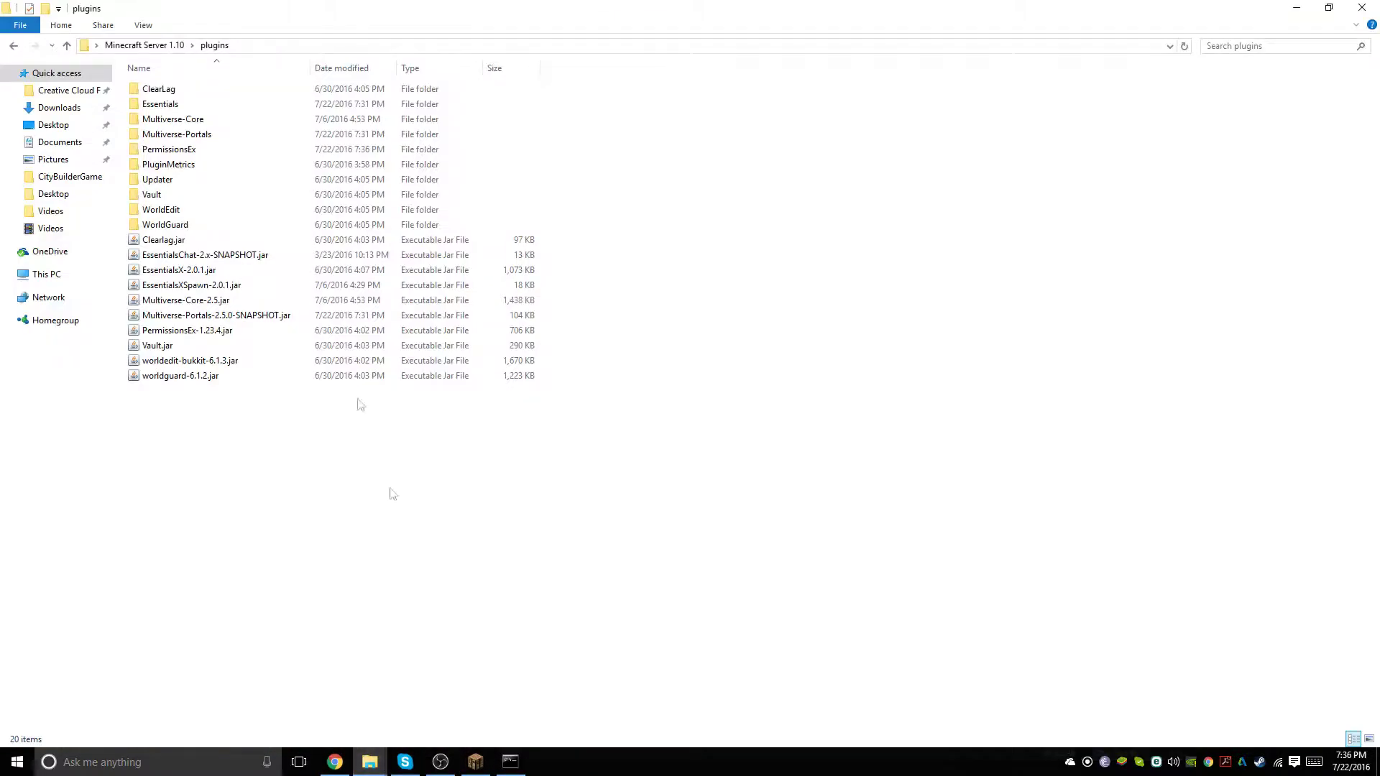
pyautogui.doubleClick(187, 152)
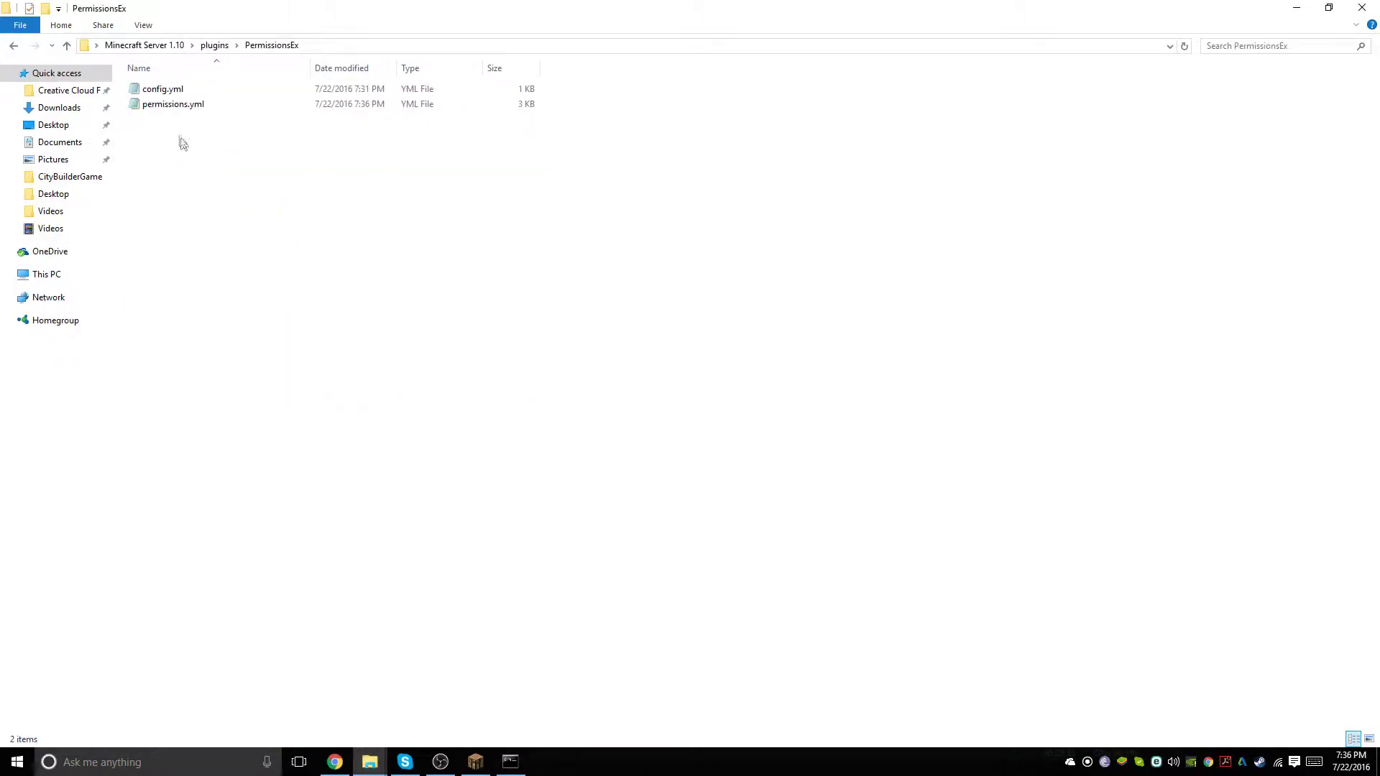
pyautogui.rightClick(175, 105)
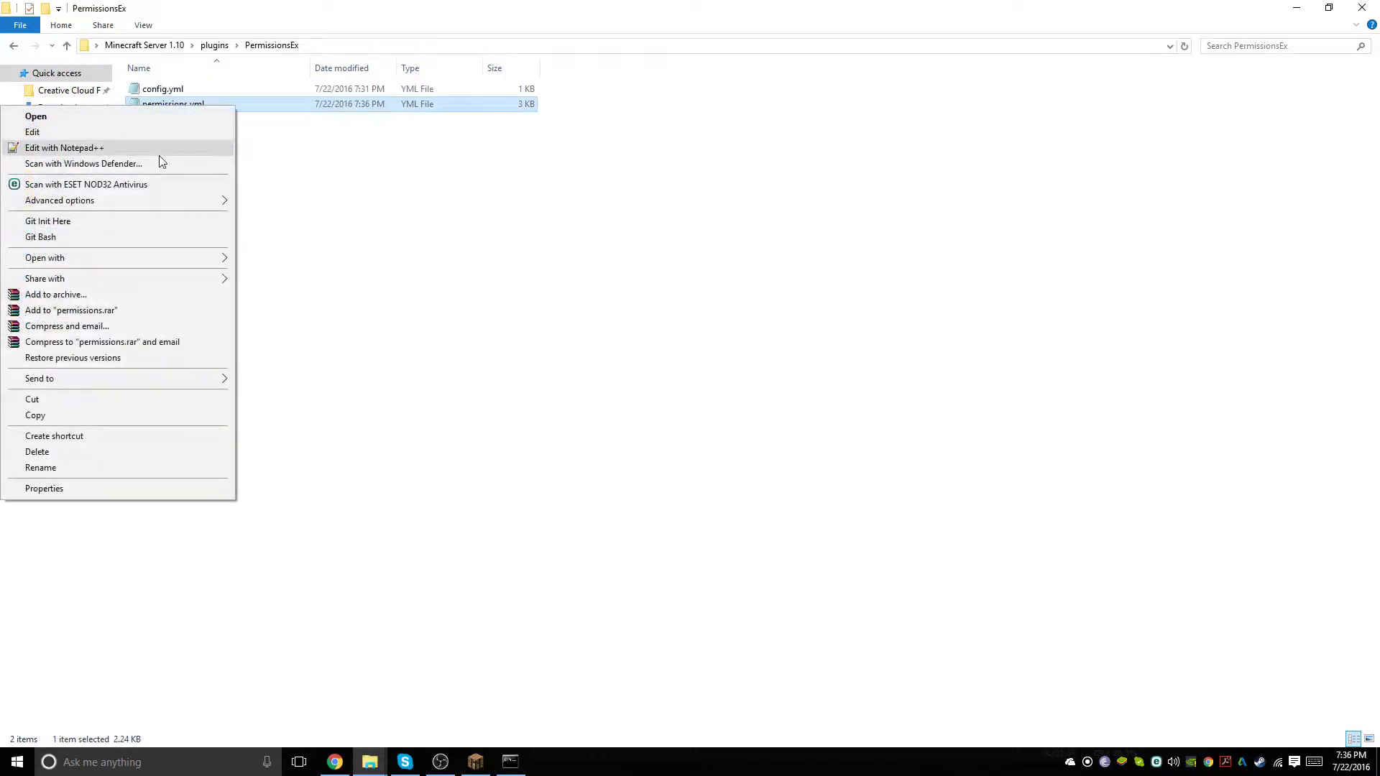
pyautogui.click(156, 151)
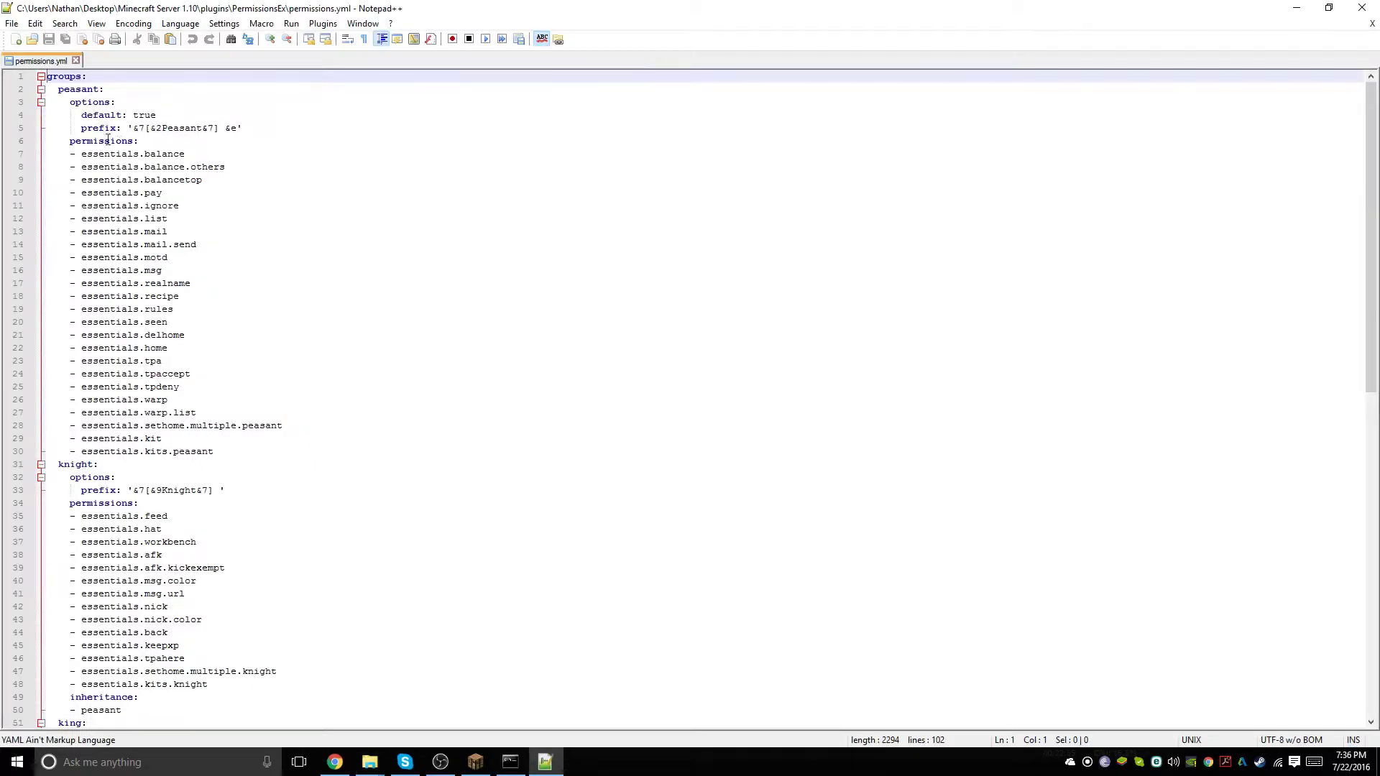
# Add '- multiverse.portal.access.tSpawnP' under peasant permissions, save with Ctrl+S, and minimize Notepad++
pyautogui.click(199, 147)
pyautogui.press('Return')
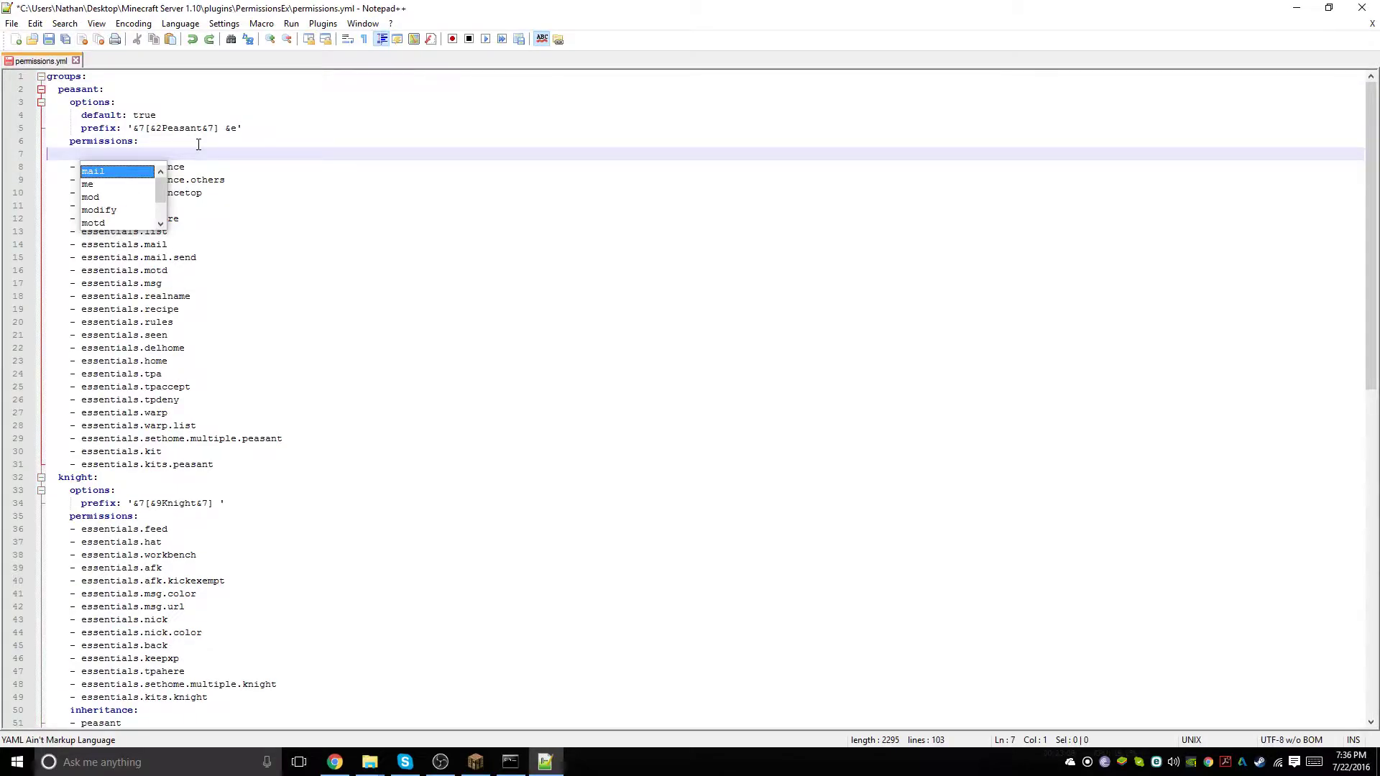
pyautogui.write('- m')
pyautogui.press('BackSpace')
pyautogui.write('multiverse.portal.access.PORTALNAME')
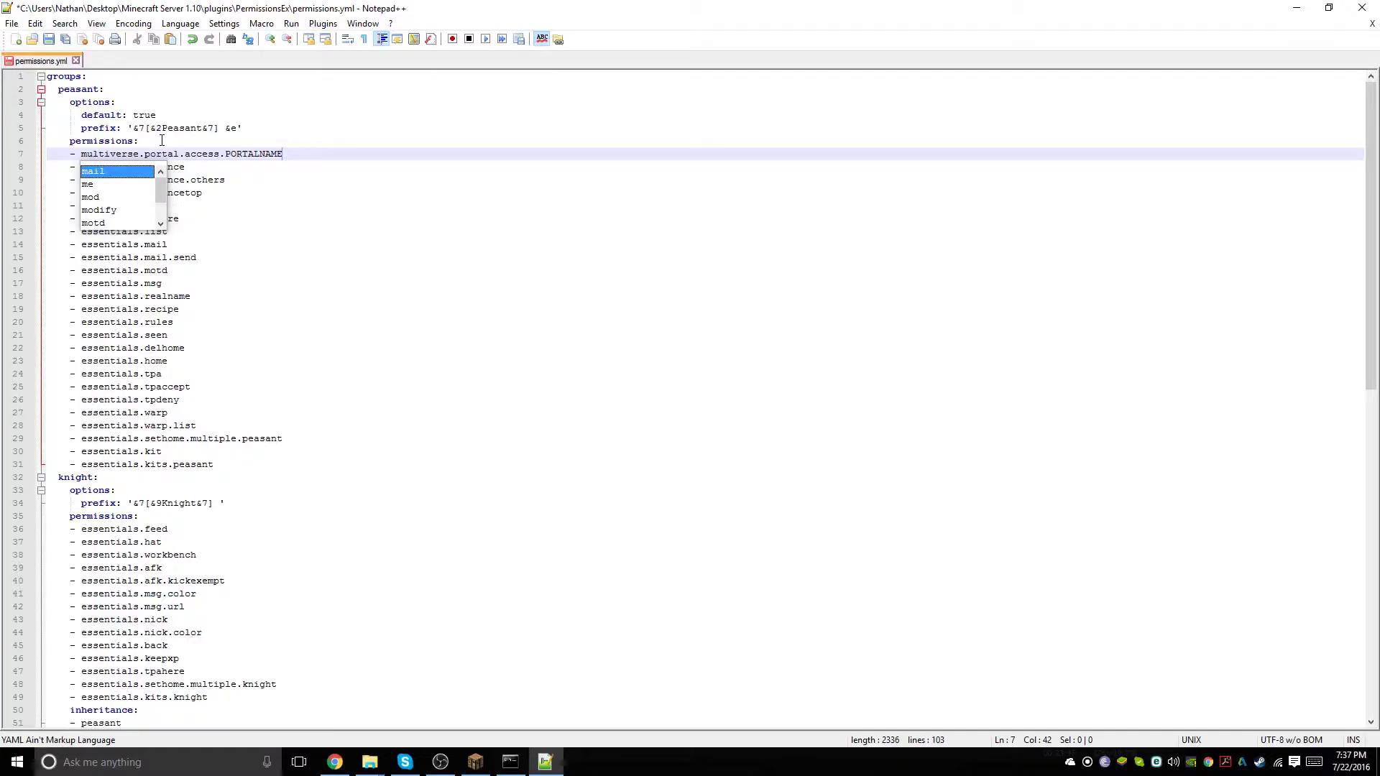
pyautogui.press('BackSpace')
pyautogui.press('BackSpace')
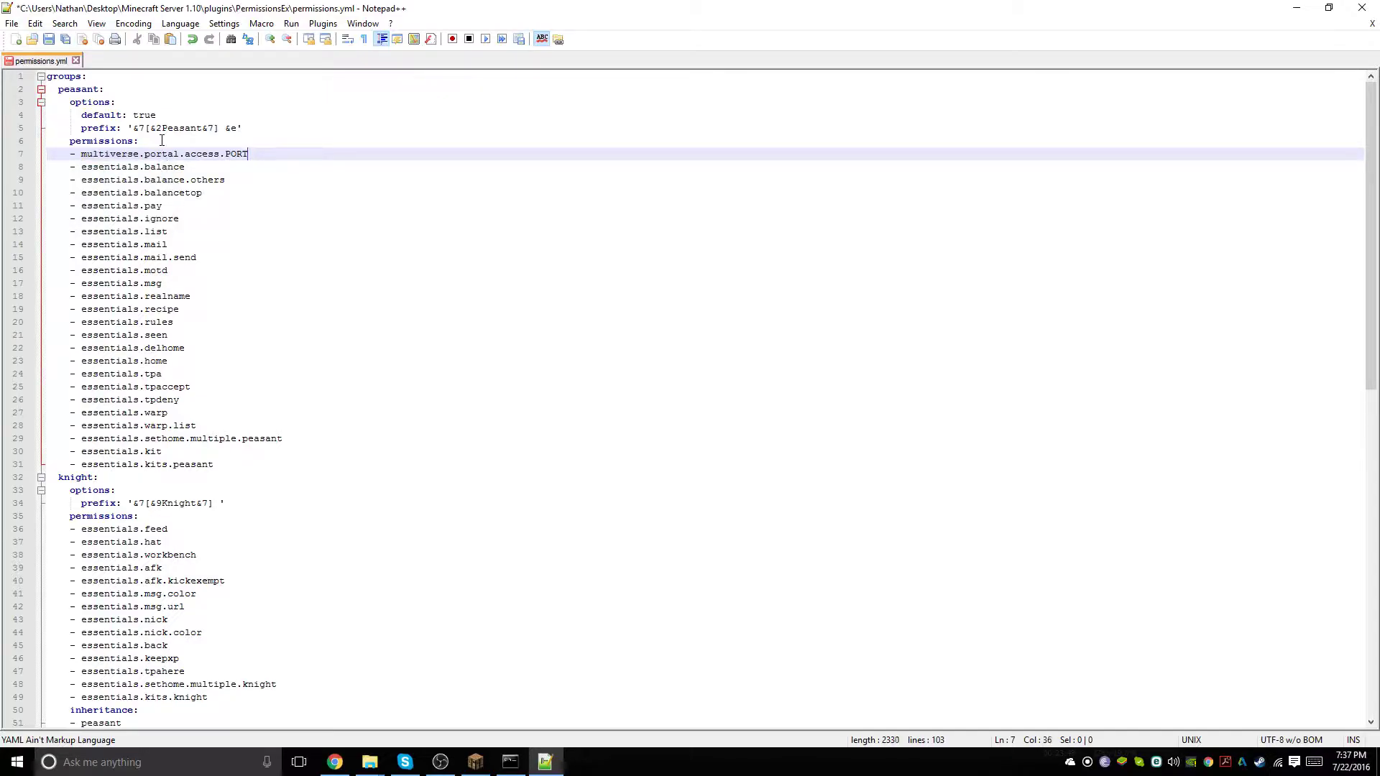
pyautogui.write('t')
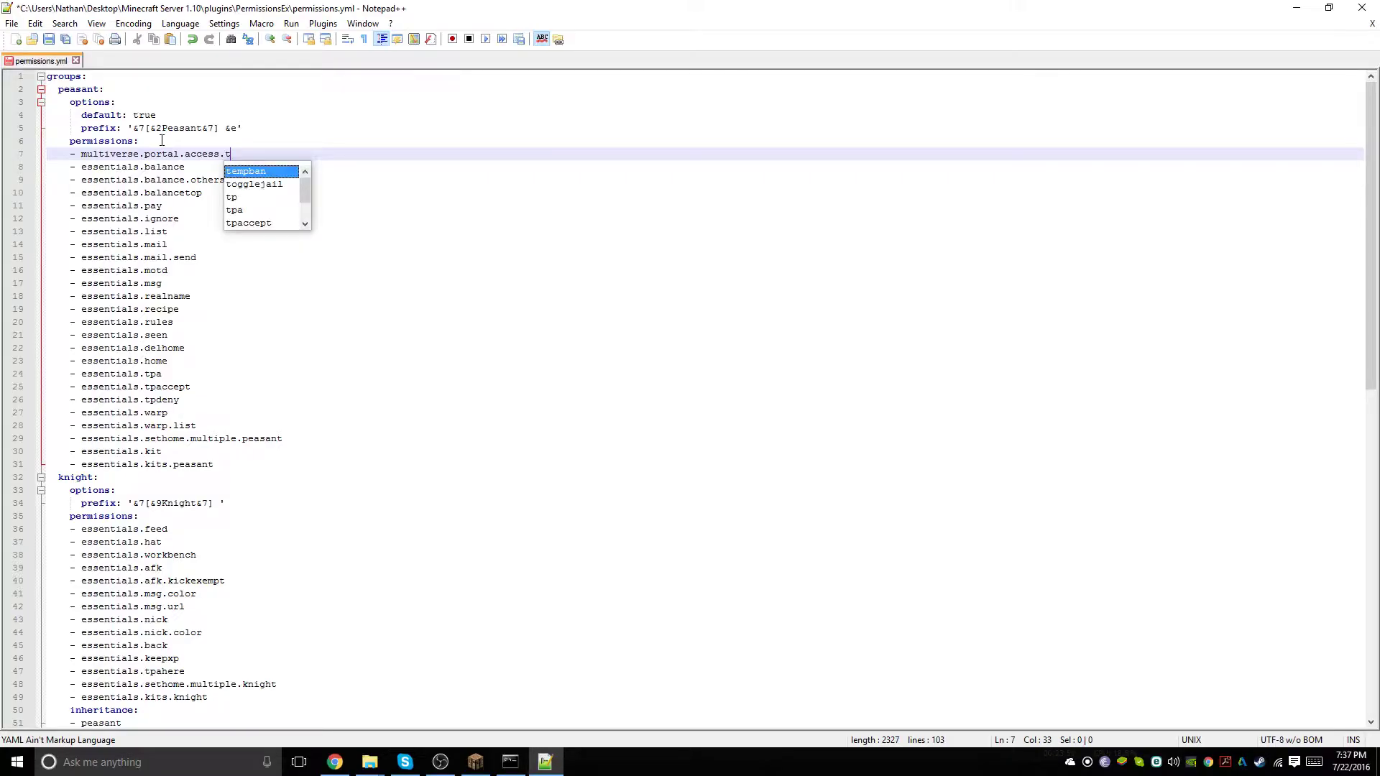
pyautogui.write('SpawnP')
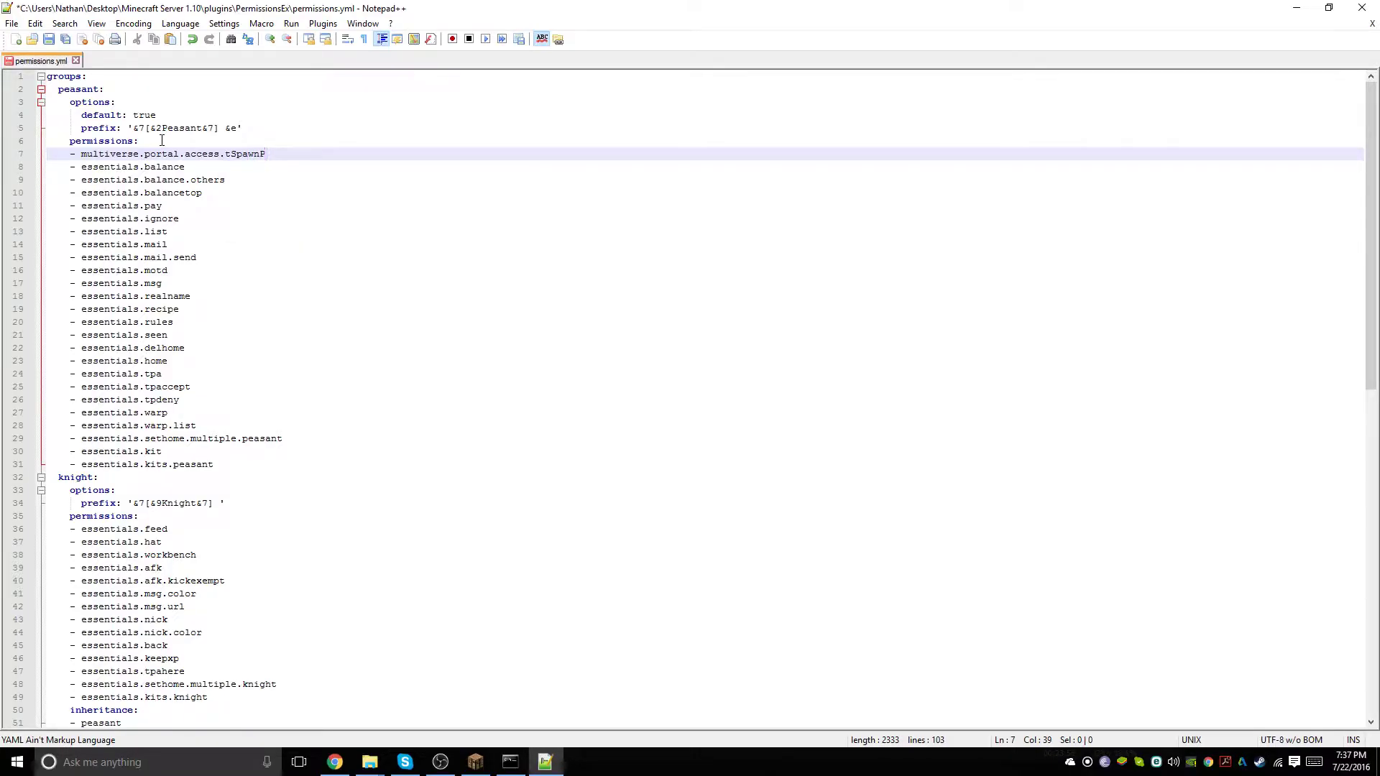
pyautogui.hotkey('ctrl', 's')
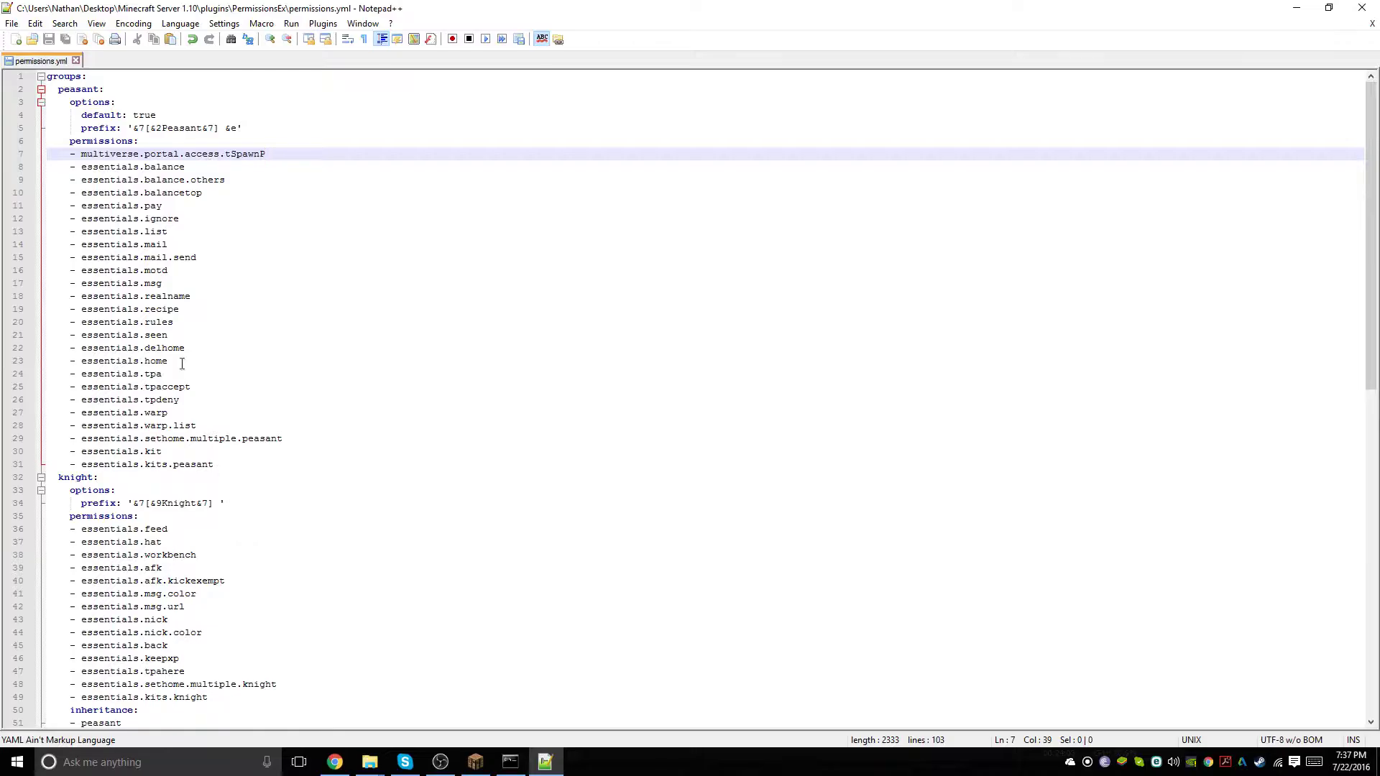
pyautogui.scroll(-7, 181, 363)
pyautogui.scroll(-6, 122, 322)
pyautogui.scroll(7, 224, 557)
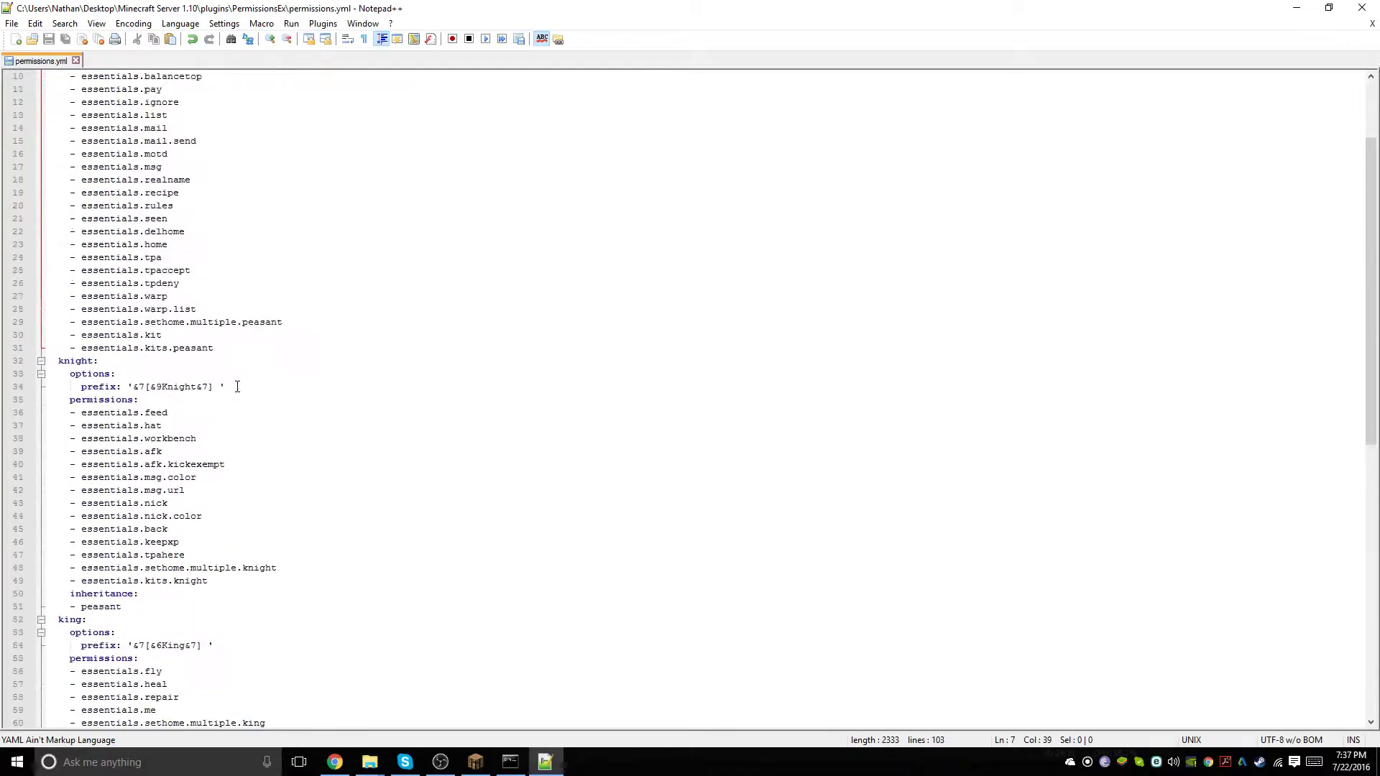
pyautogui.scroll(6, 229, 383)
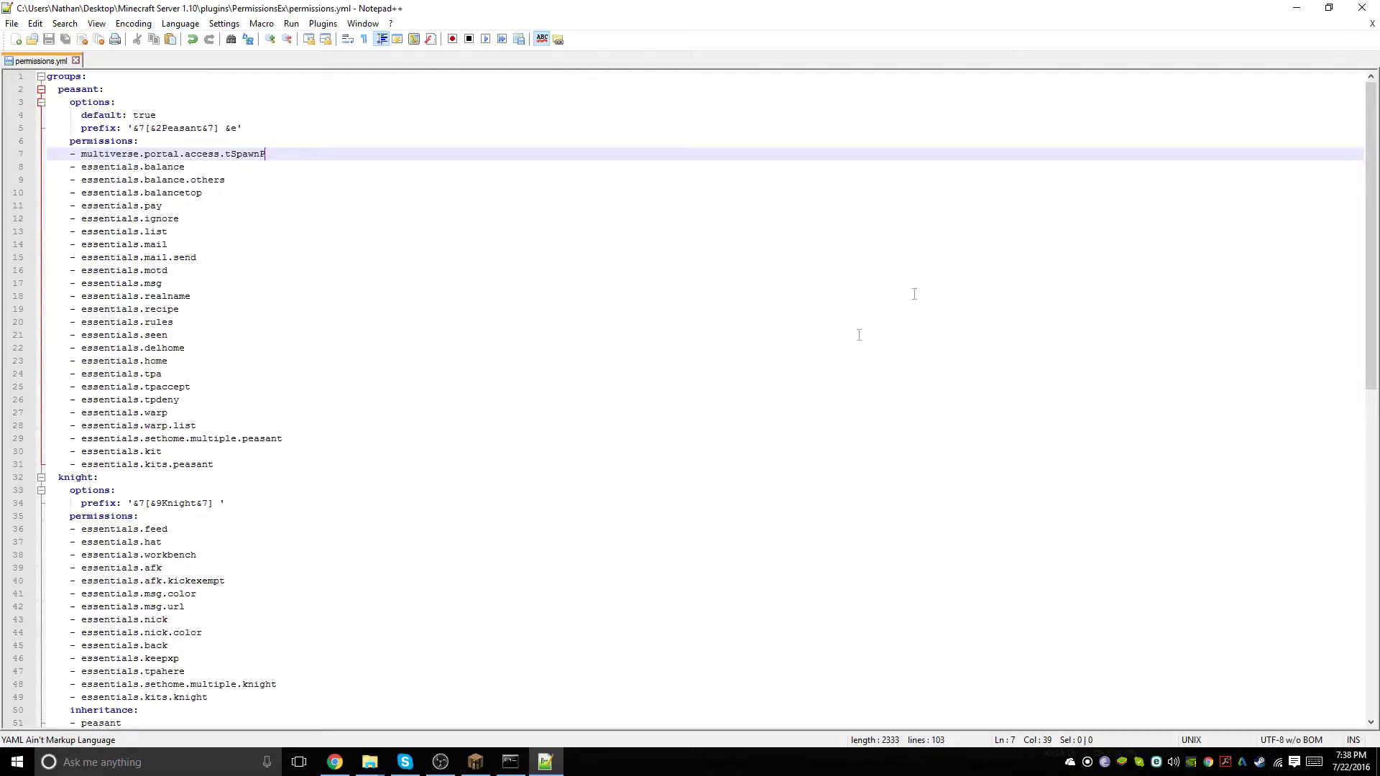
pyautogui.click(1297, 11)
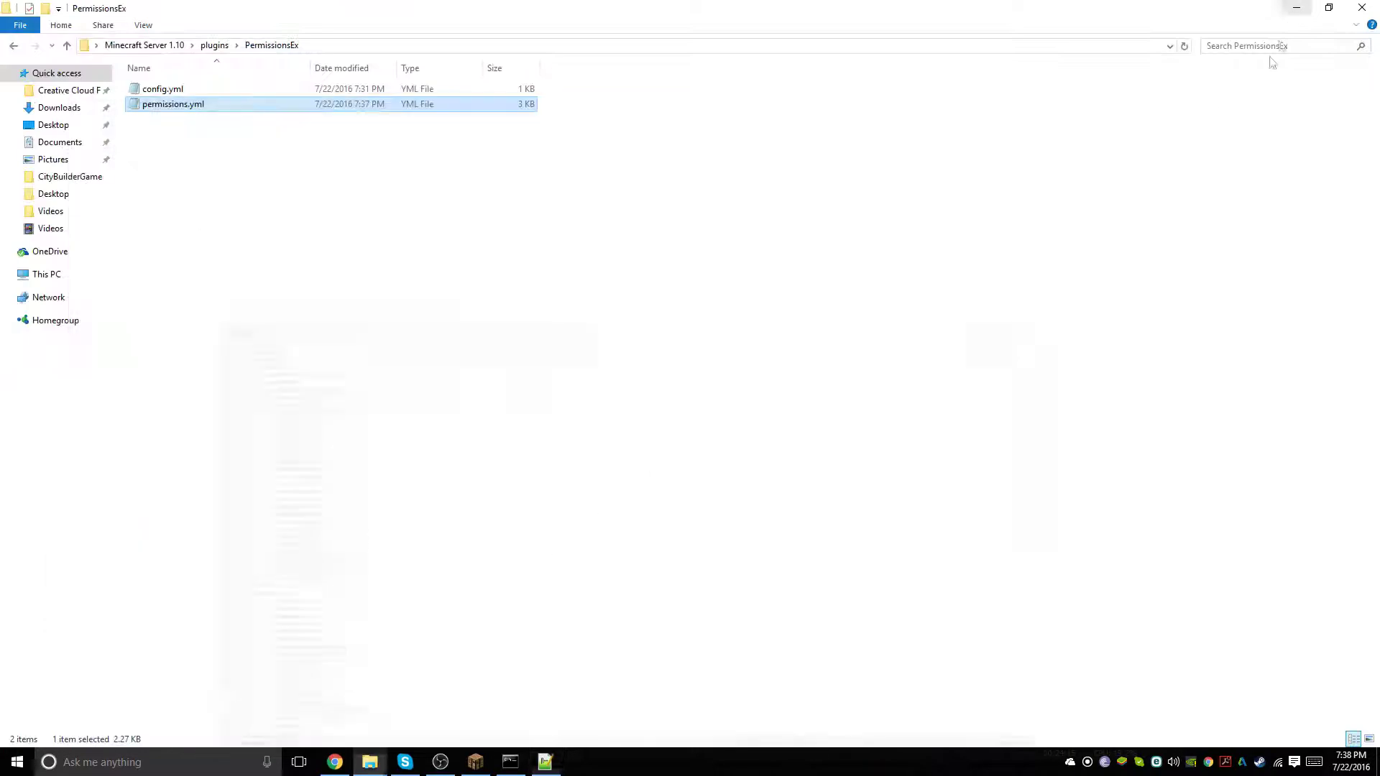
# Run 'reload' in the server console so the new Peasant permission takes effect
pyautogui.click(476, 763)
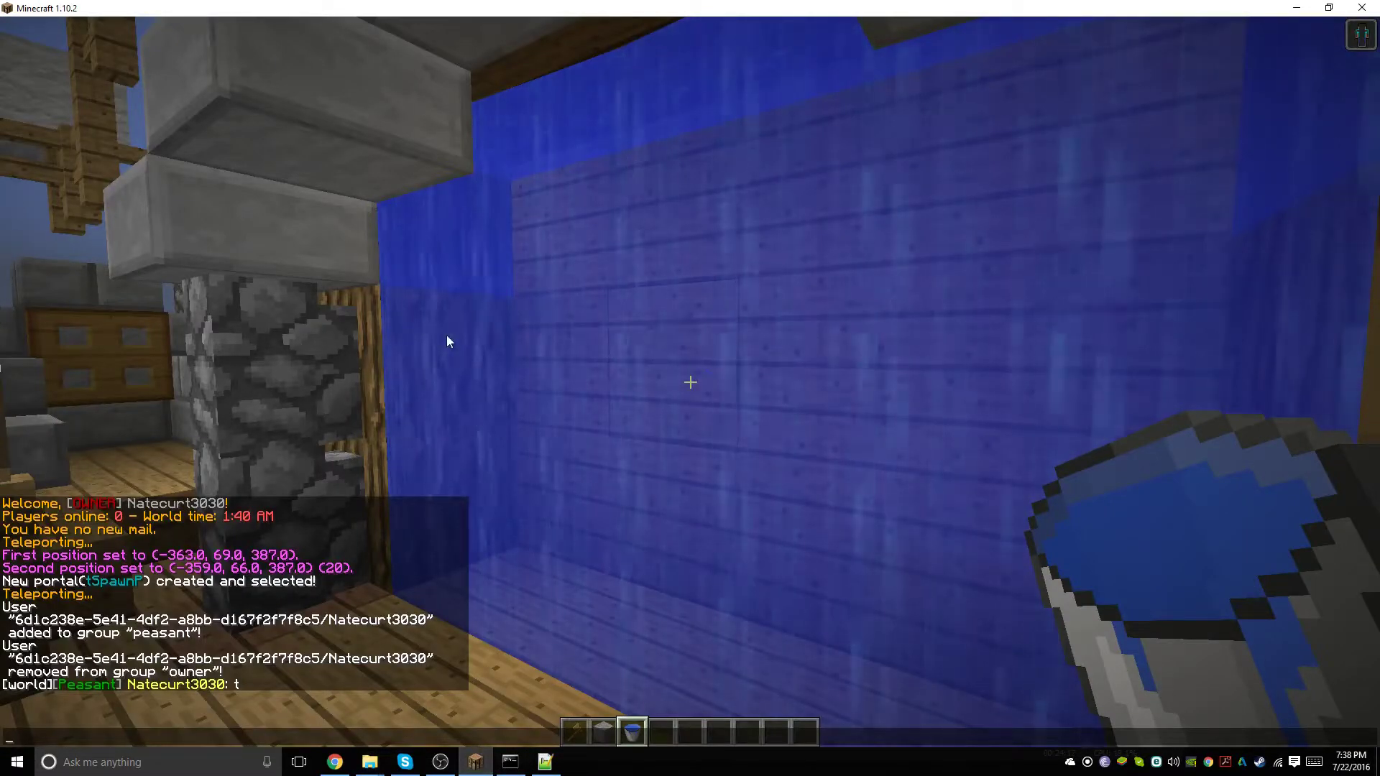
pyautogui.click(510, 763)
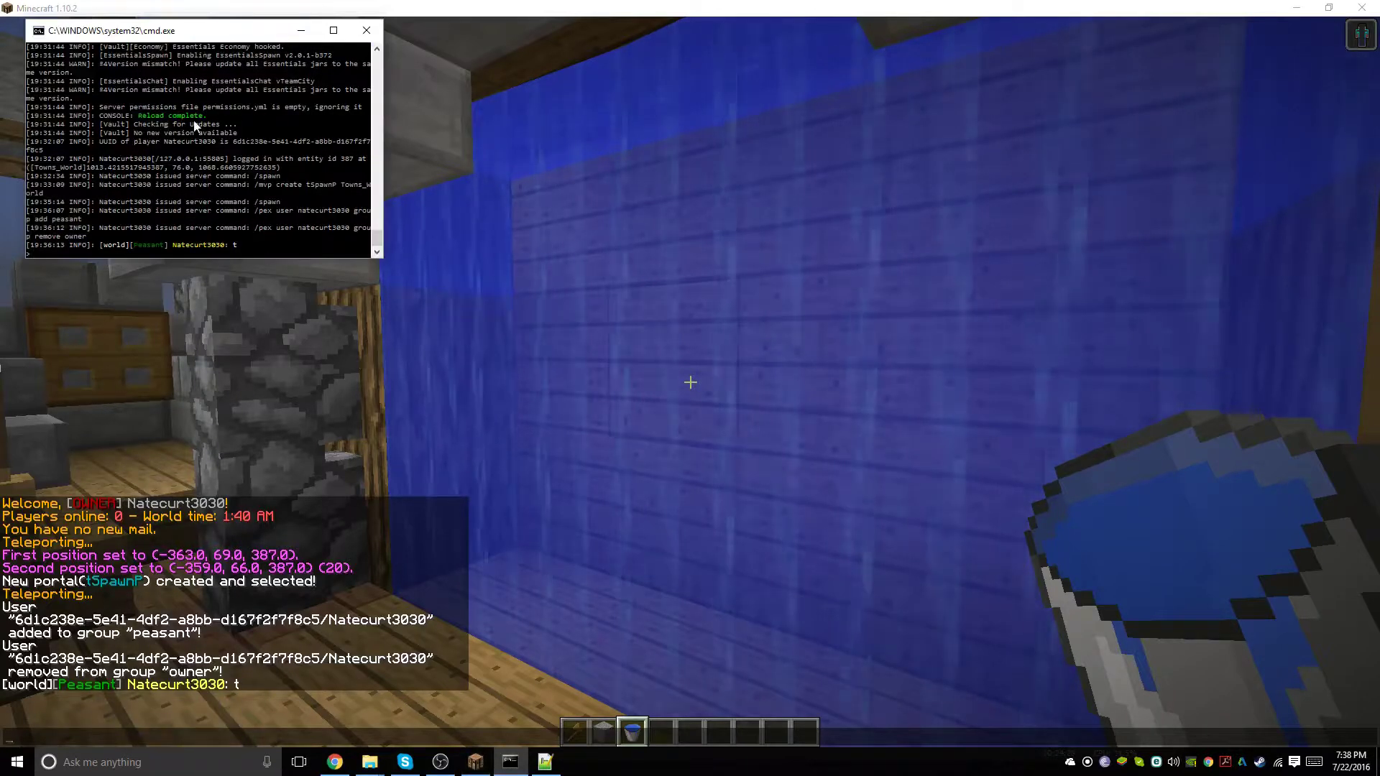
pyautogui.write('reload')
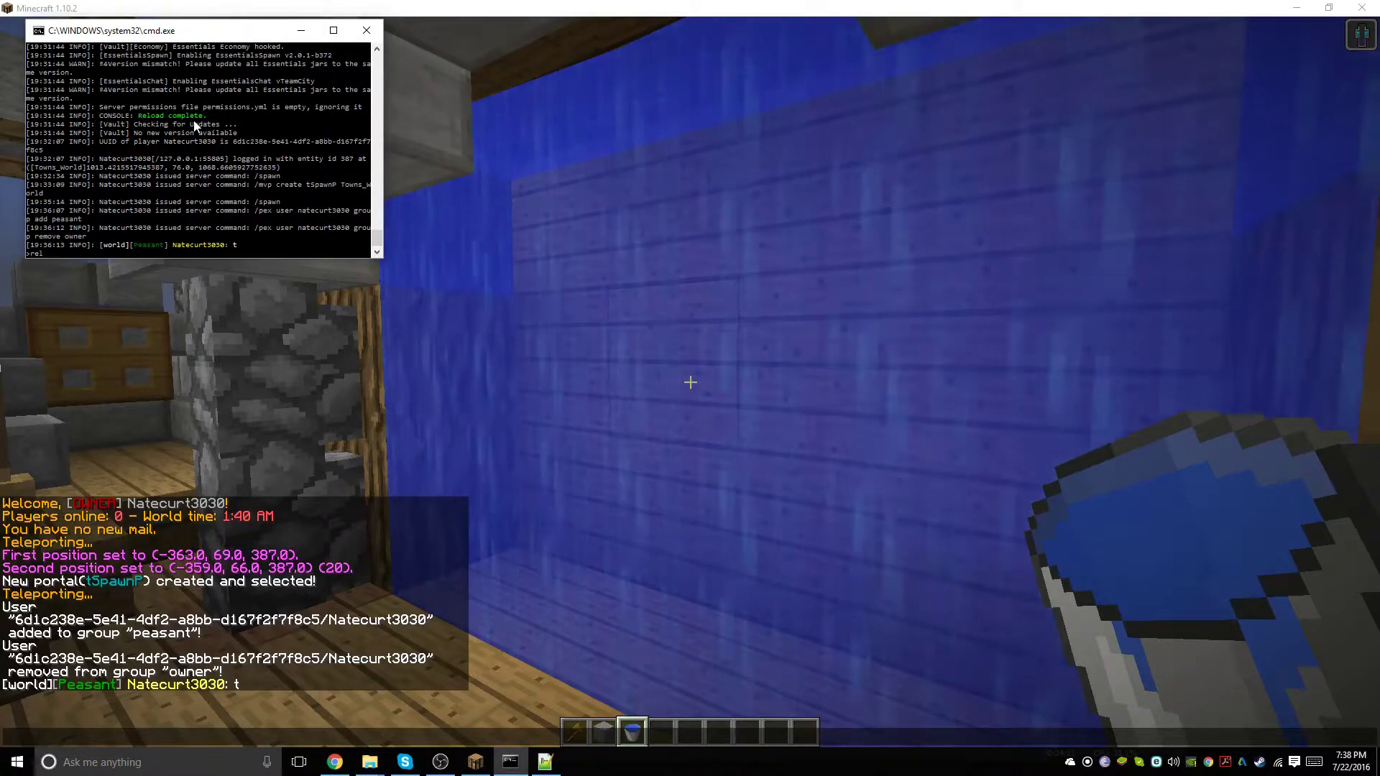
pyautogui.press('Return')
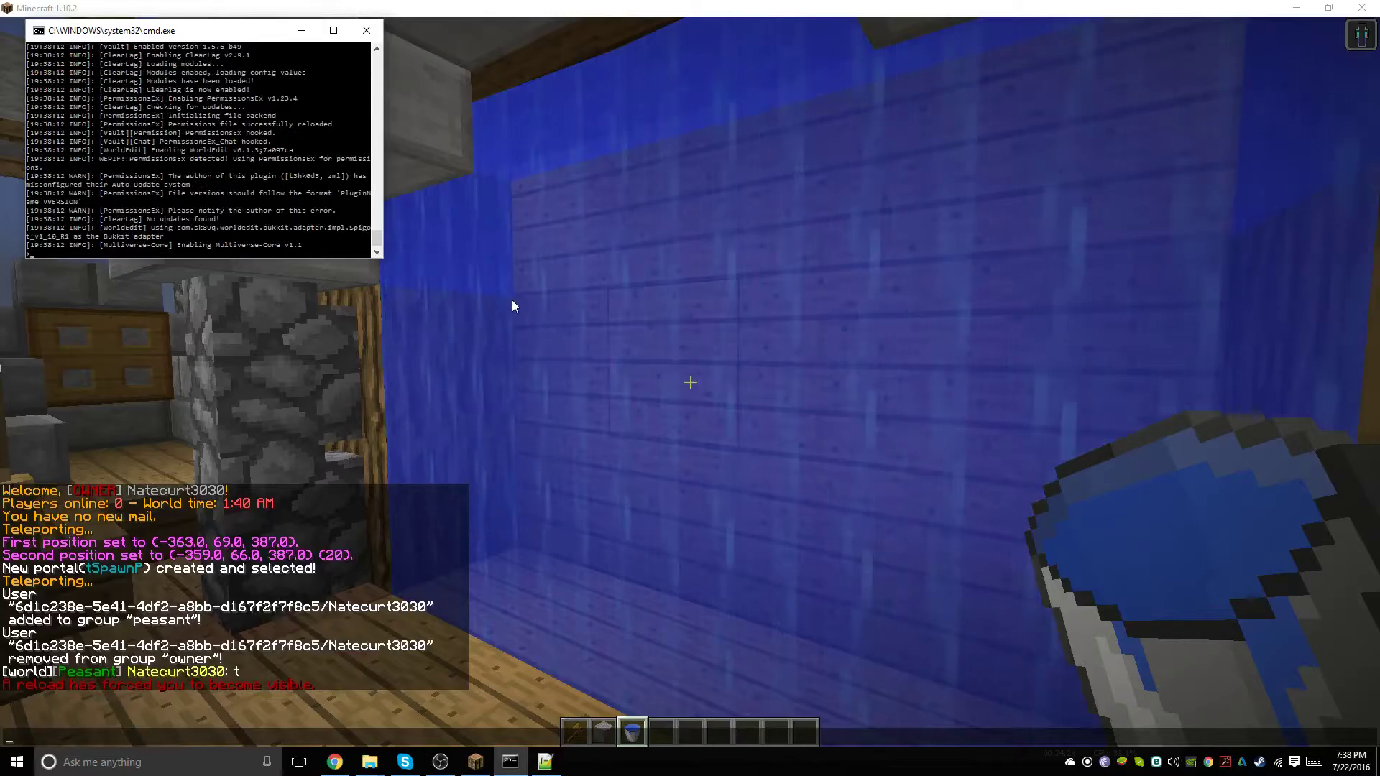
# Back in Minecraft, reach Towns_World through the water portal and send a test chat message
pyautogui.click(512, 300)
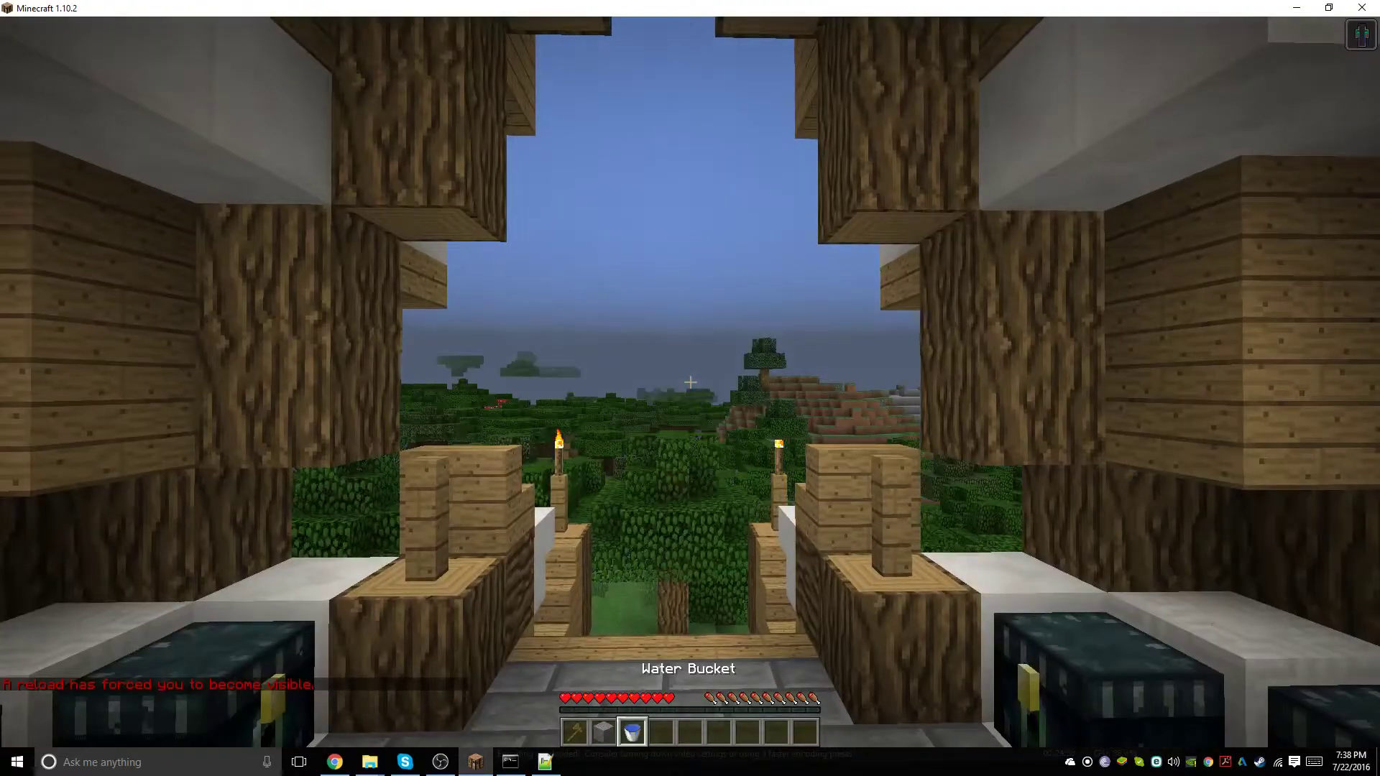
pyautogui.write('t] Na')
pyautogui.write('t')
pyautogui.press('Return')
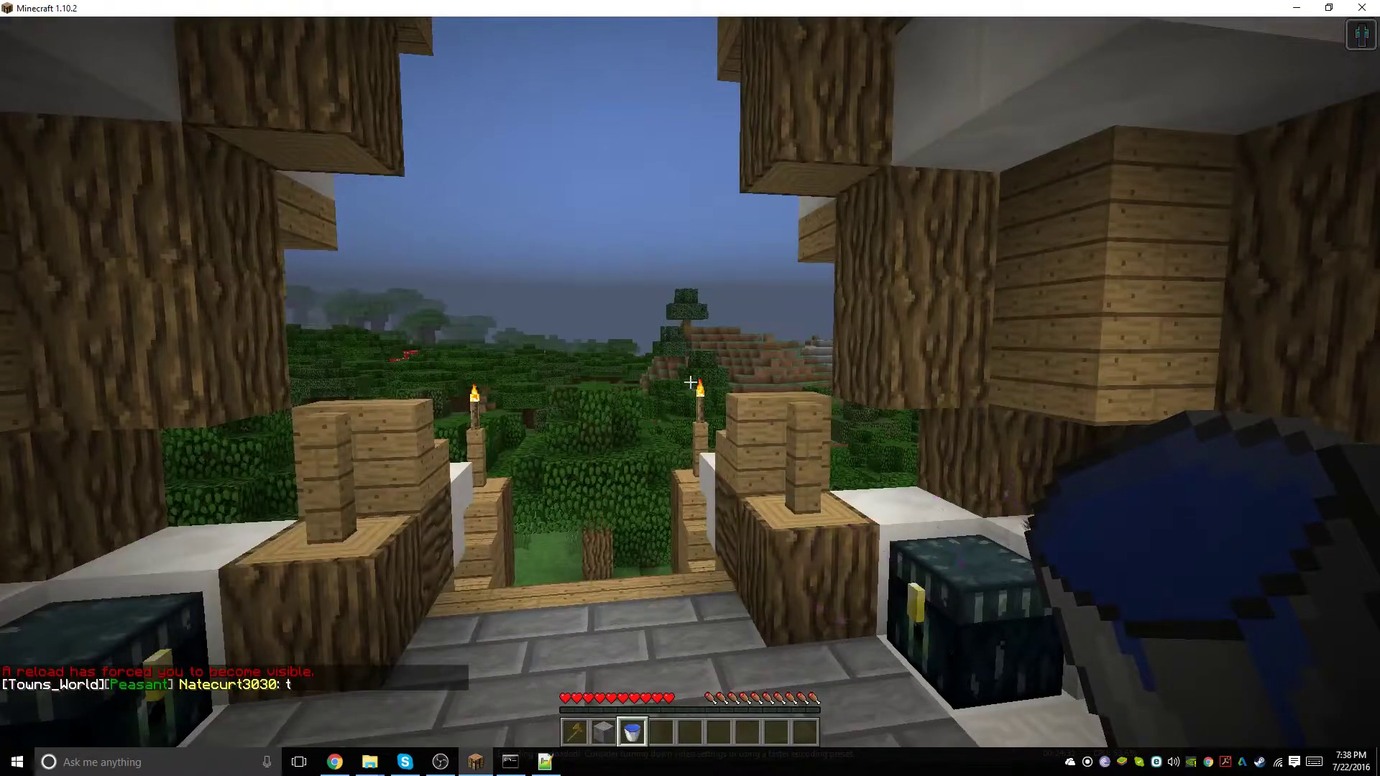
pyautogui.press('t')
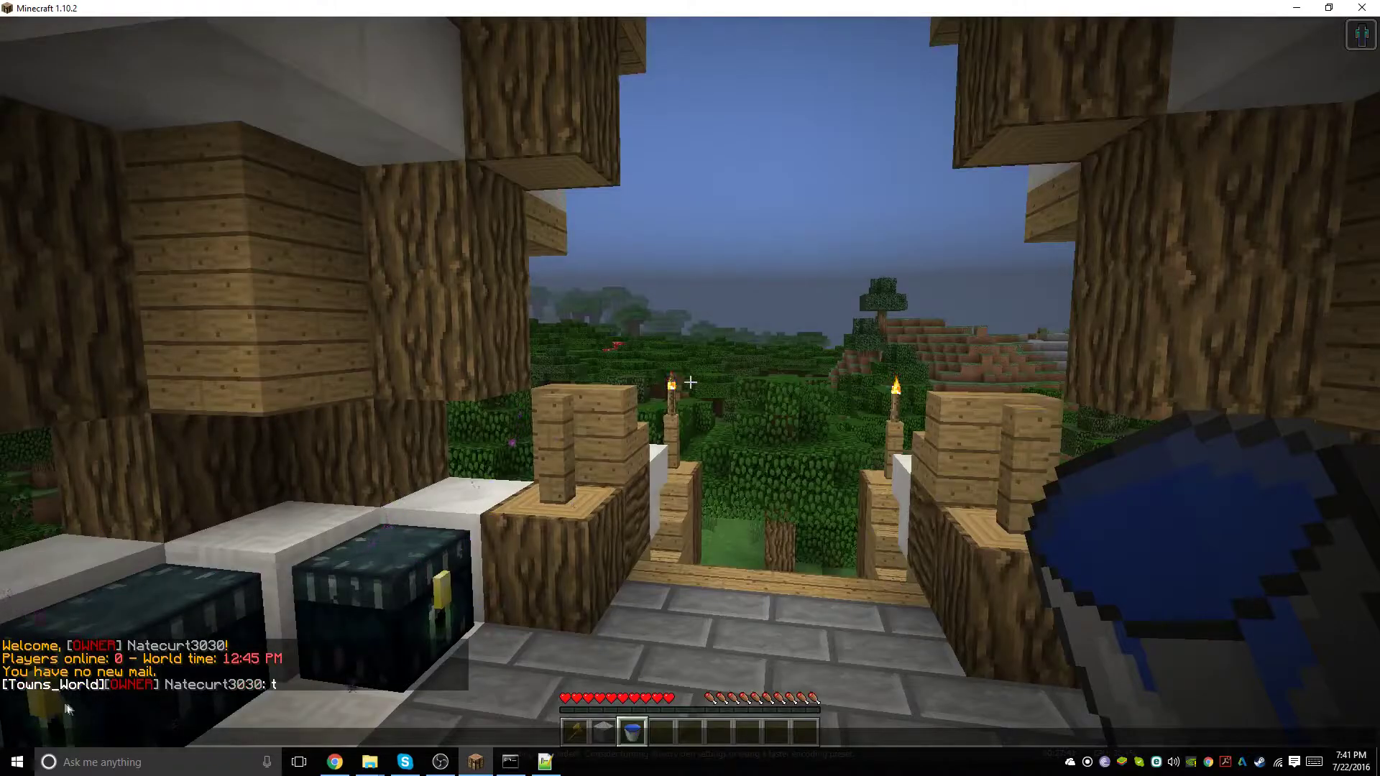
pyautogui.write('/m')
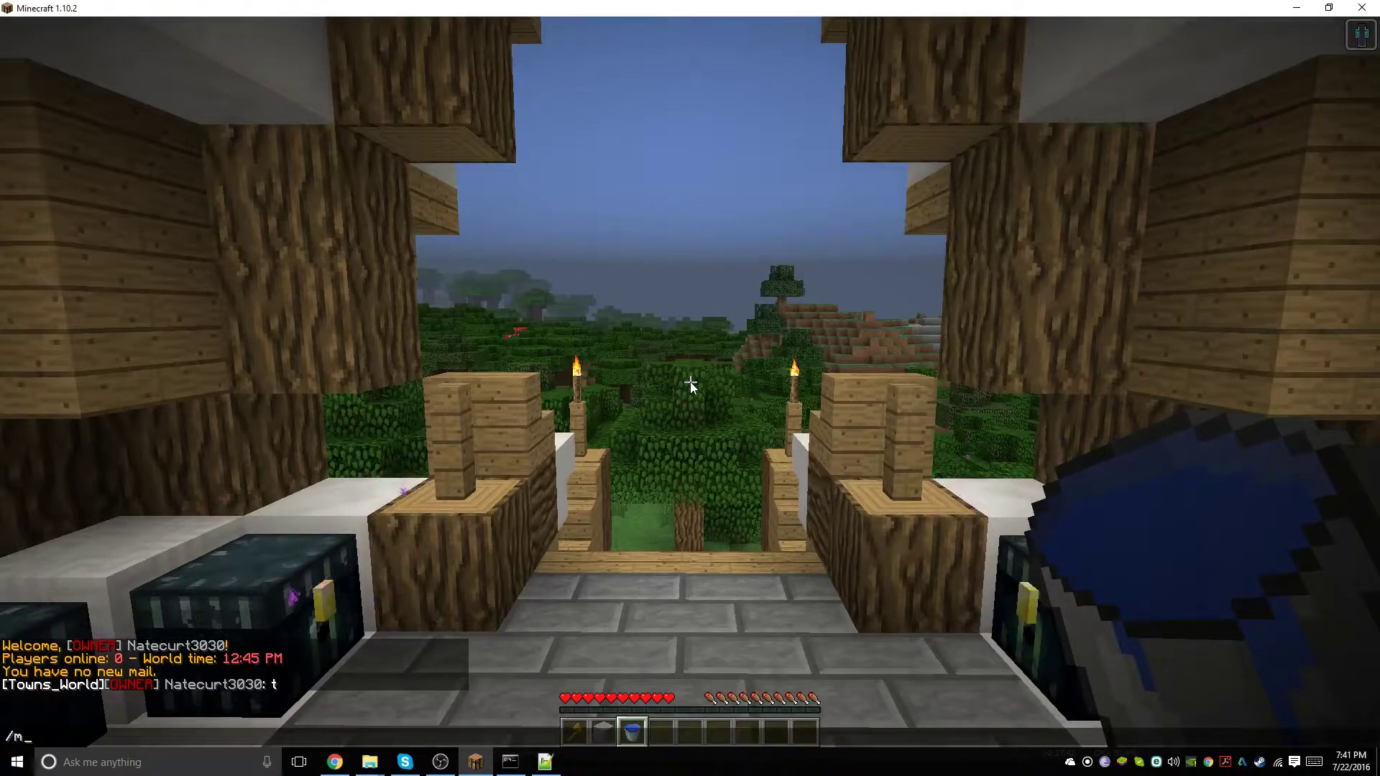
pyautogui.write('v config ')
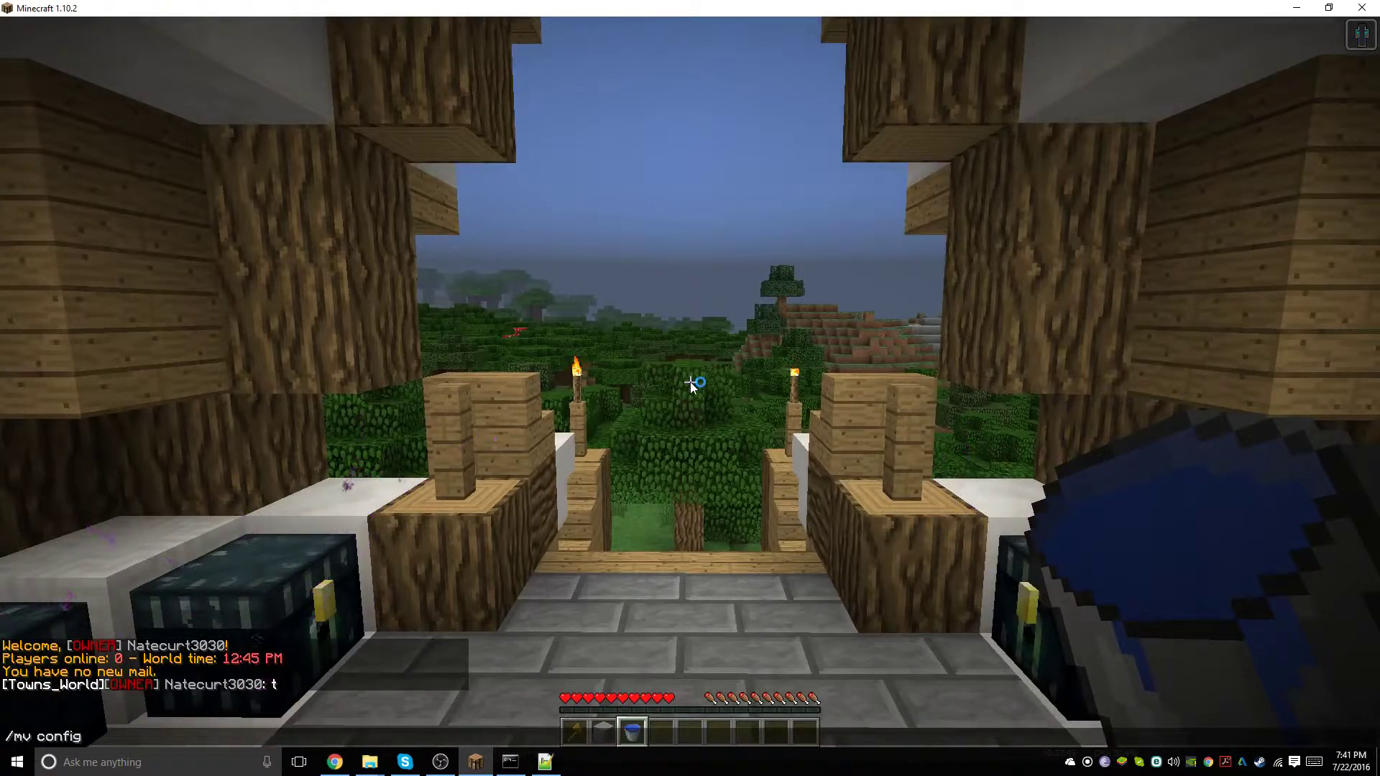
pyautogui.write('prefi')
pyautogui.write('xchat ')
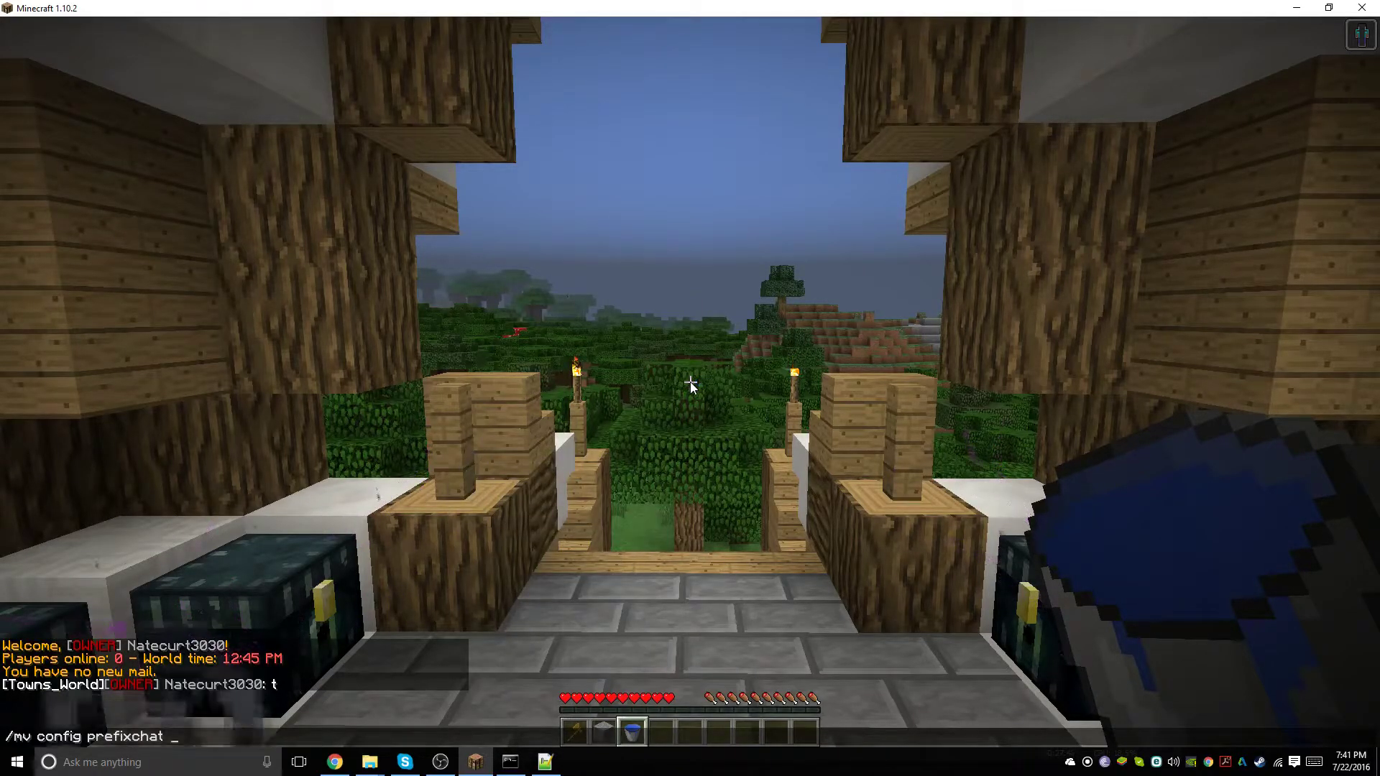
pyautogui.write('false')
# Run '/mv config prefixchat false', then send a test message to confirm no world tag appears
pyautogui.press('Return')
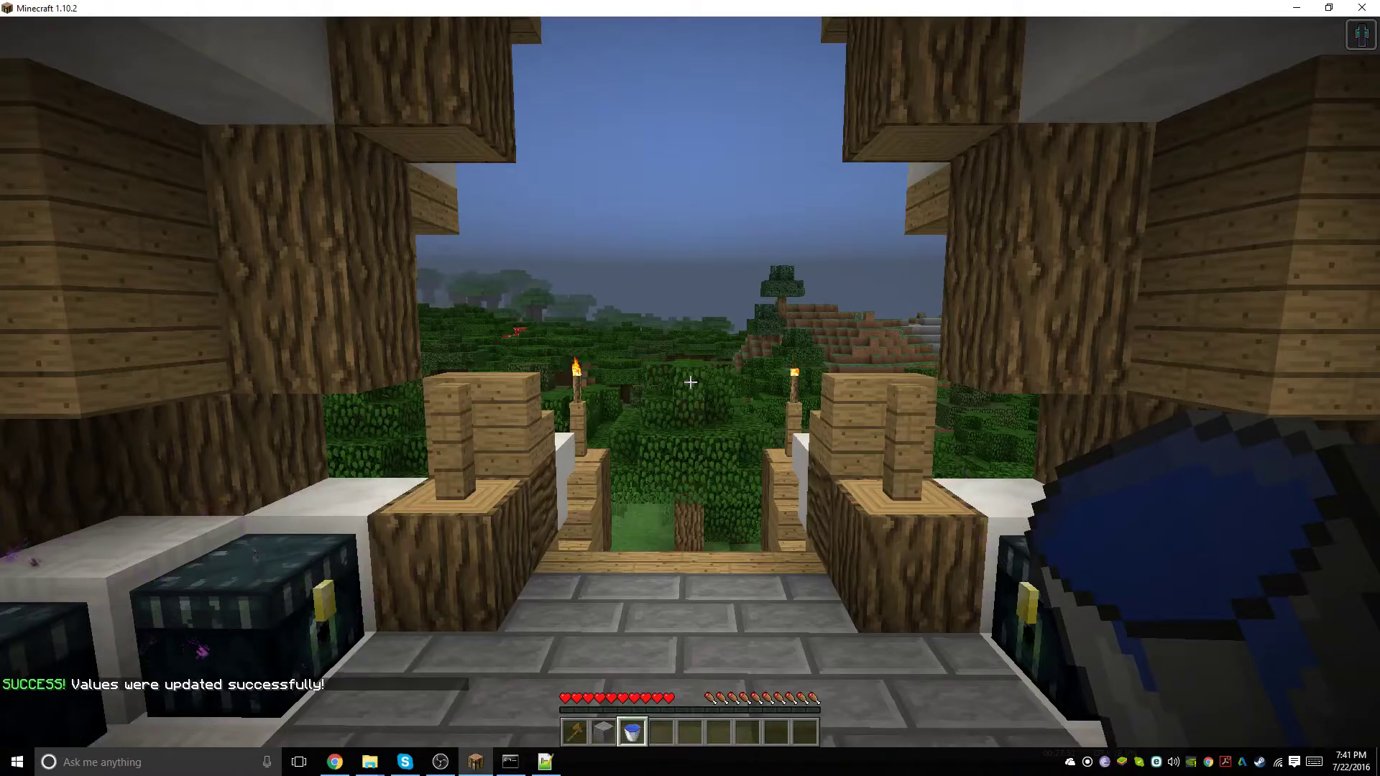
pyautogui.write('tecurt')
pyautogui.press('Return')
pyautogui.press('t')
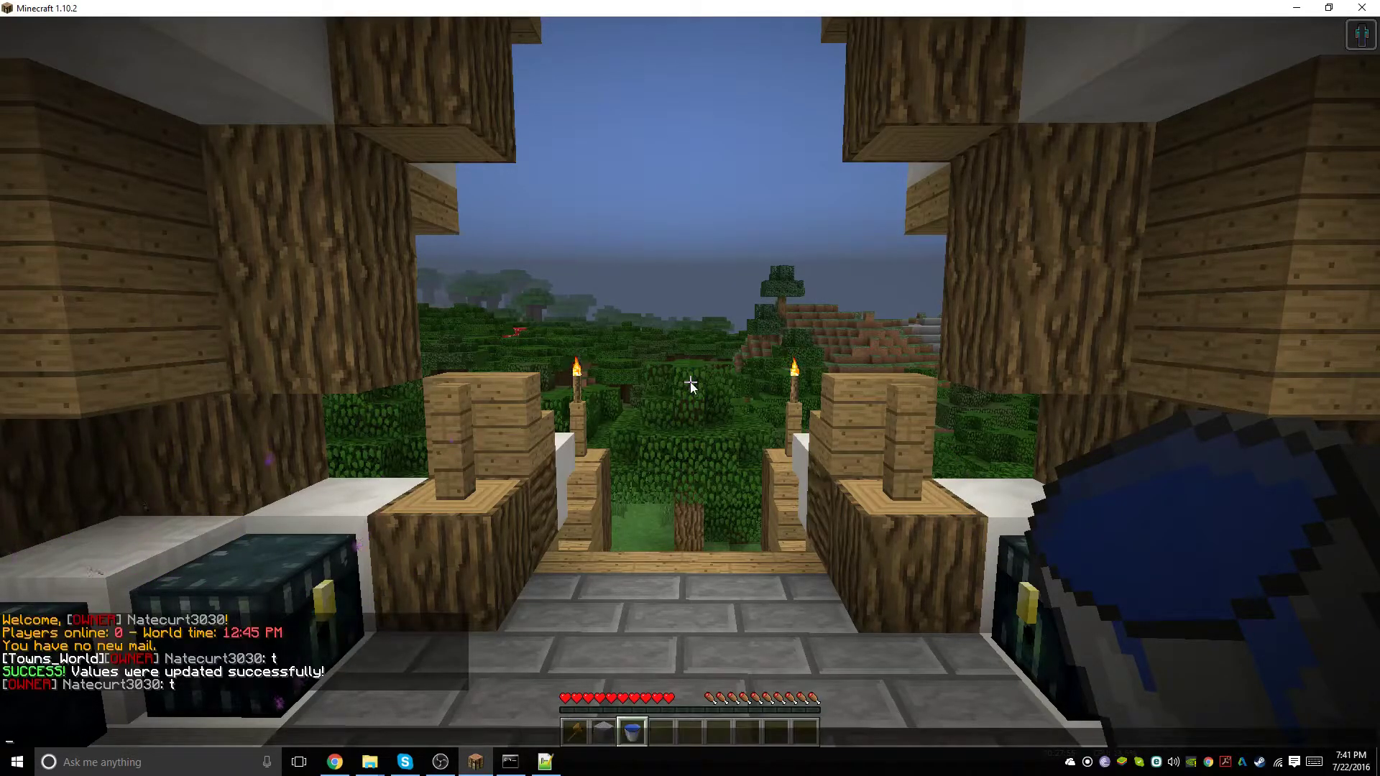